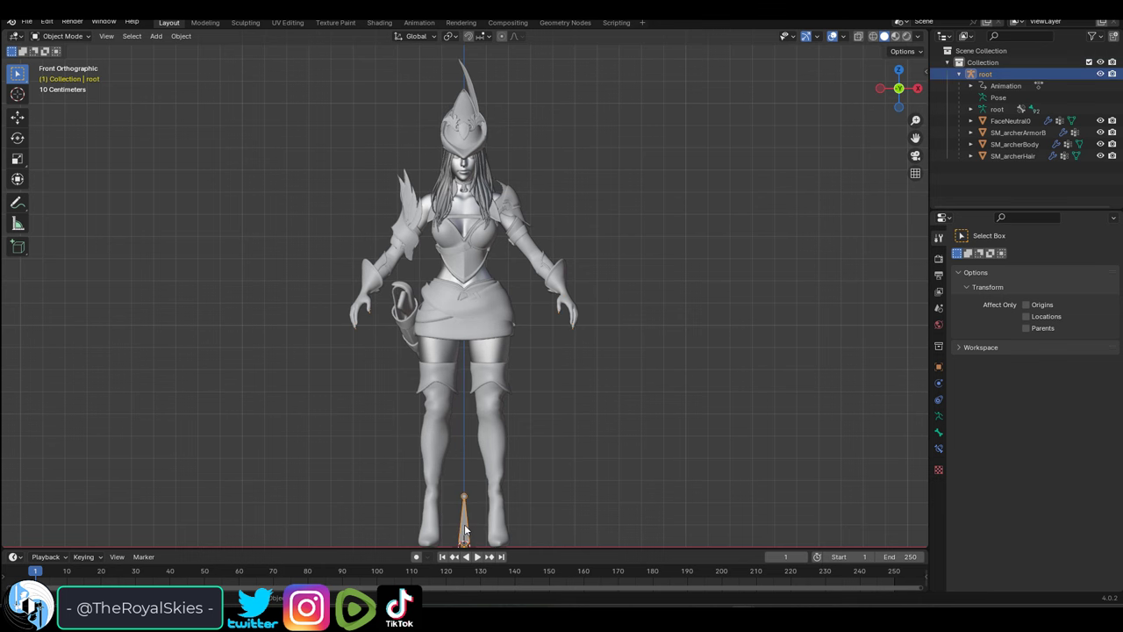
Step: Set the root armature's viewport display to In Front and show its bones as Stick
{"action": "left_click", "coordinate": [939, 416]}
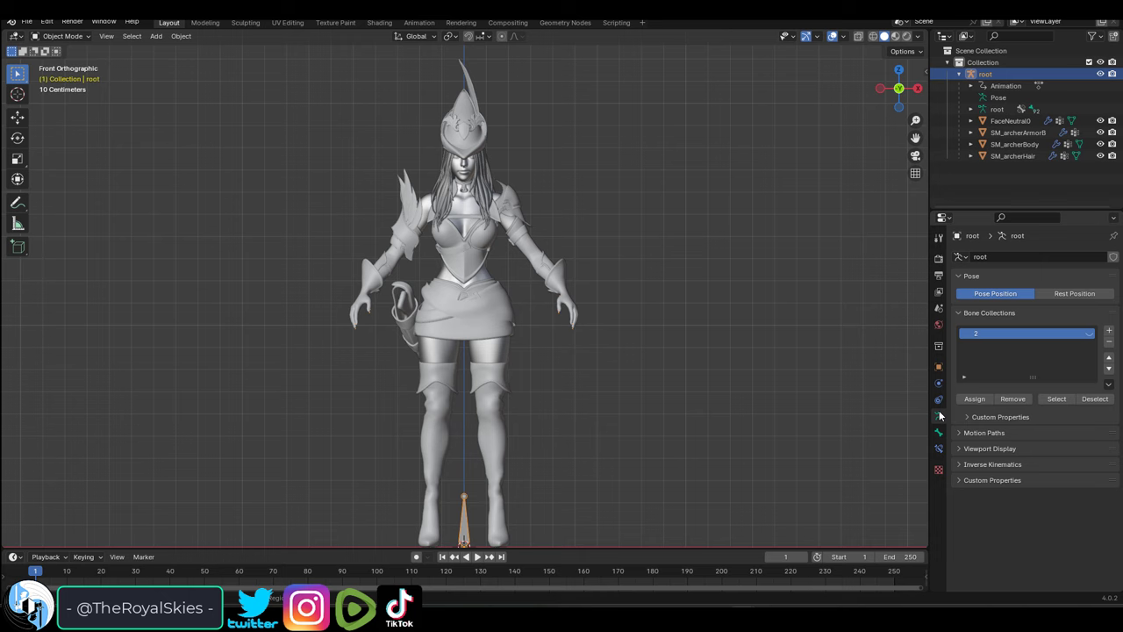
{"action": "left_click", "coordinate": [959, 449]}
{"action": "left_click", "coordinate": [1022, 519]}
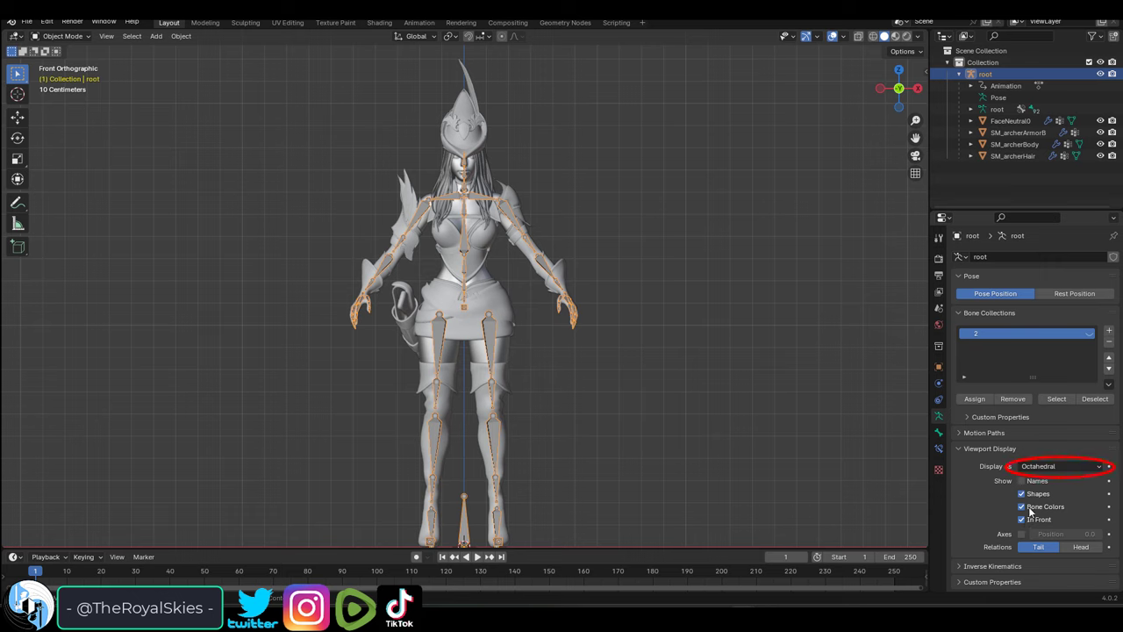
{"action": "left_click", "coordinate": [1038, 469]}
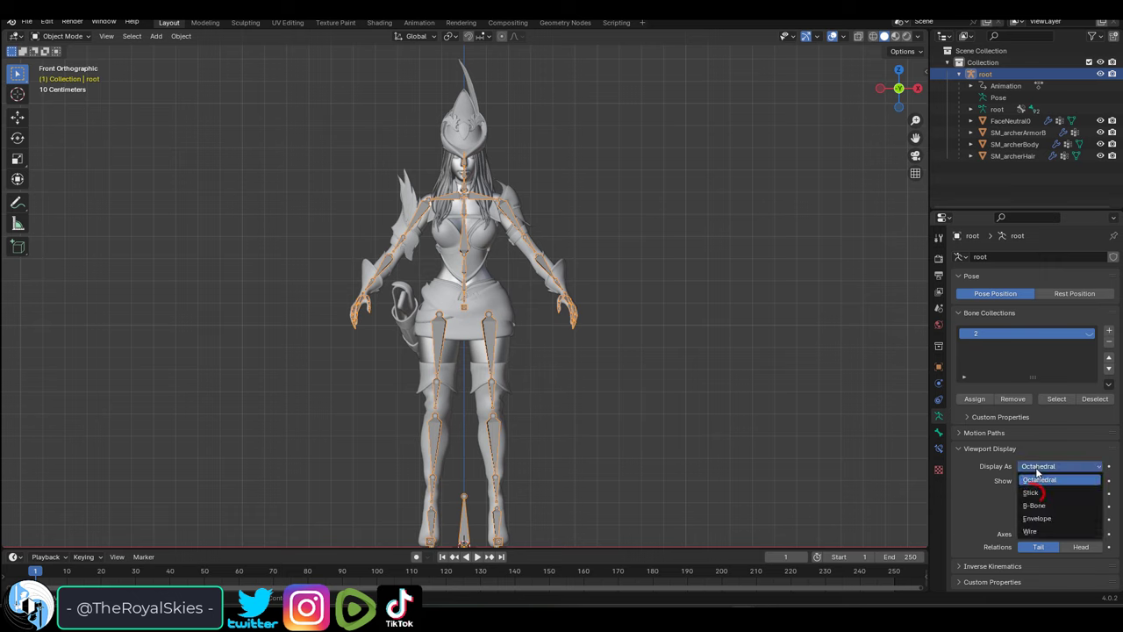
{"action": "left_click", "coordinate": [1041, 494]}
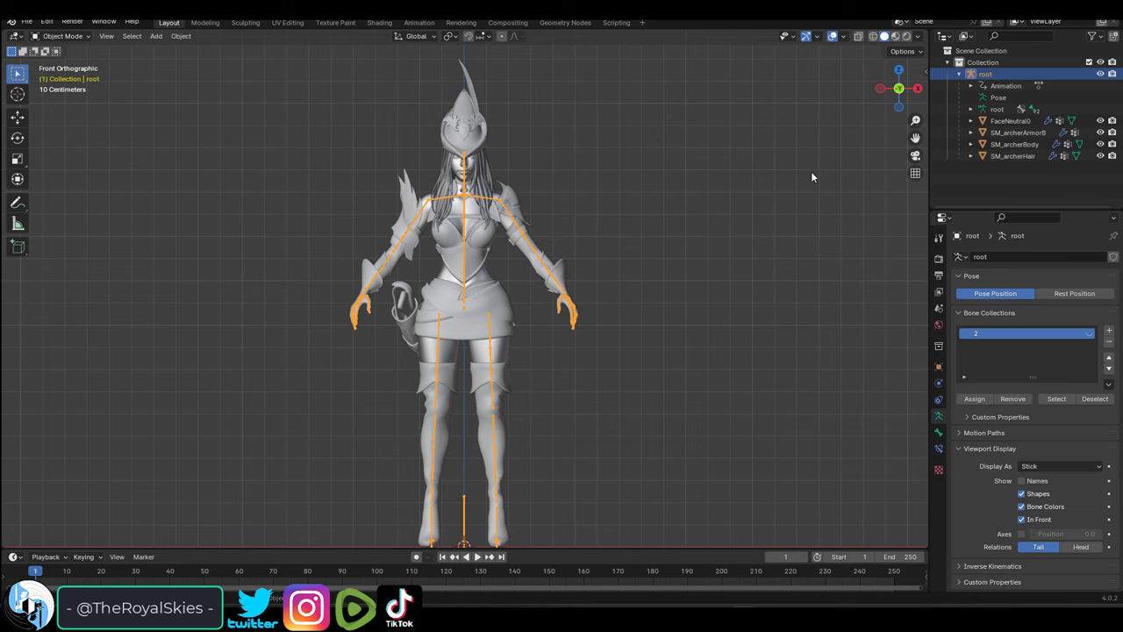
Step: Switch the viewport to wireframe shading and hide the FaceNeutral0, SM_archerBody and SM_archerHair meshes, ending in Object Mode
{"action": "left_click", "coordinate": [874, 36]}
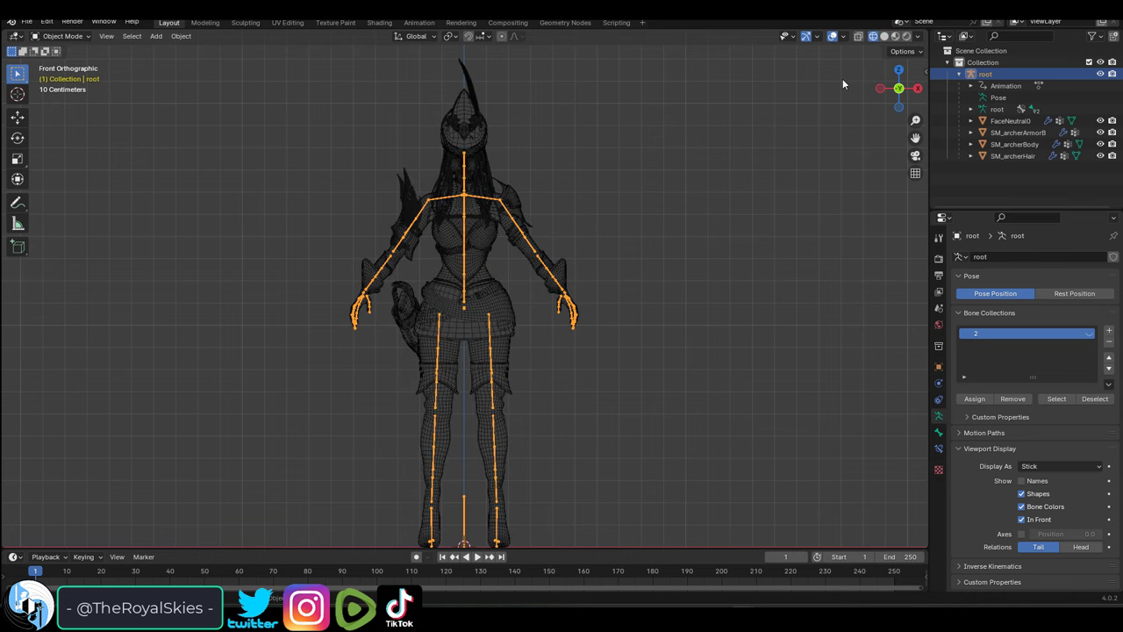
{"action": "left_click", "coordinate": [1100, 122]}
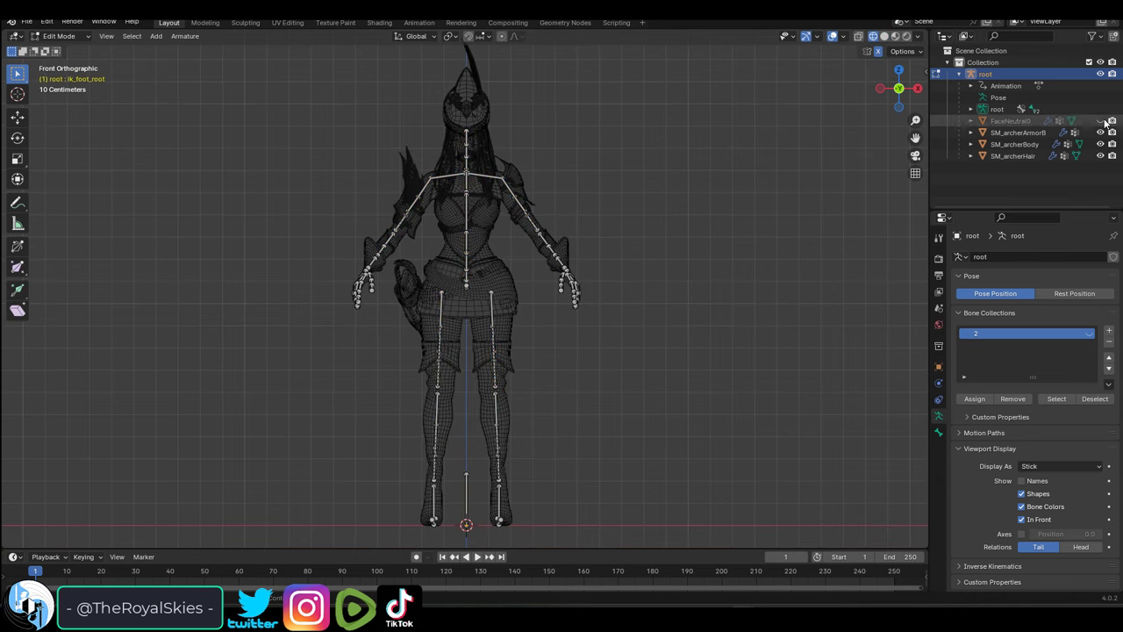
{"action": "left_click", "coordinate": [1100, 145]}
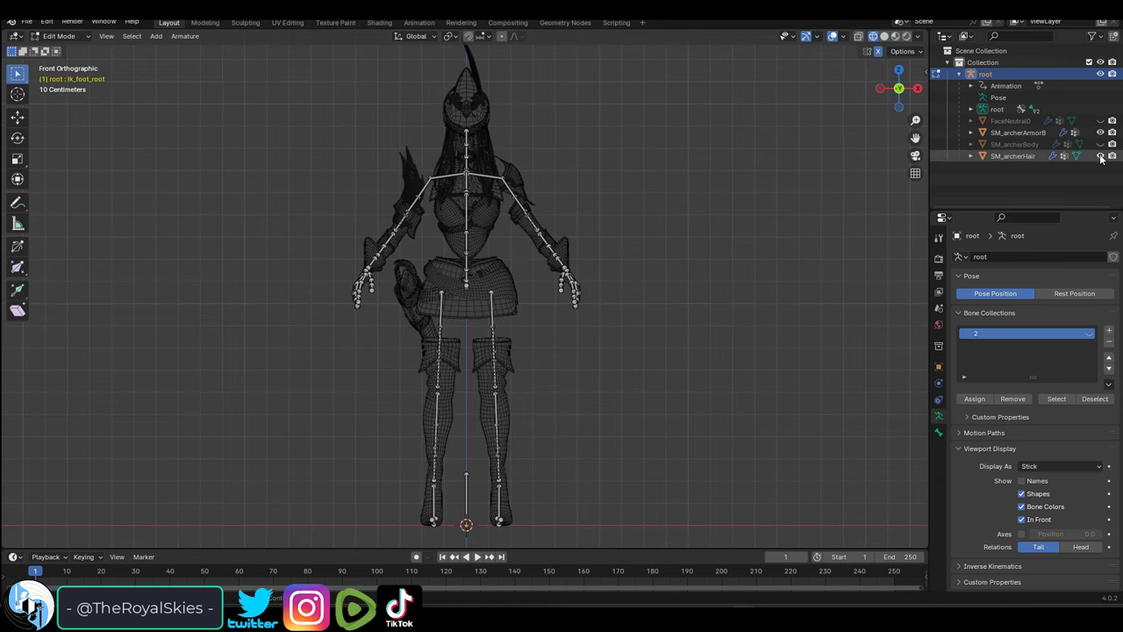
{"action": "key", "text": "Tab"}
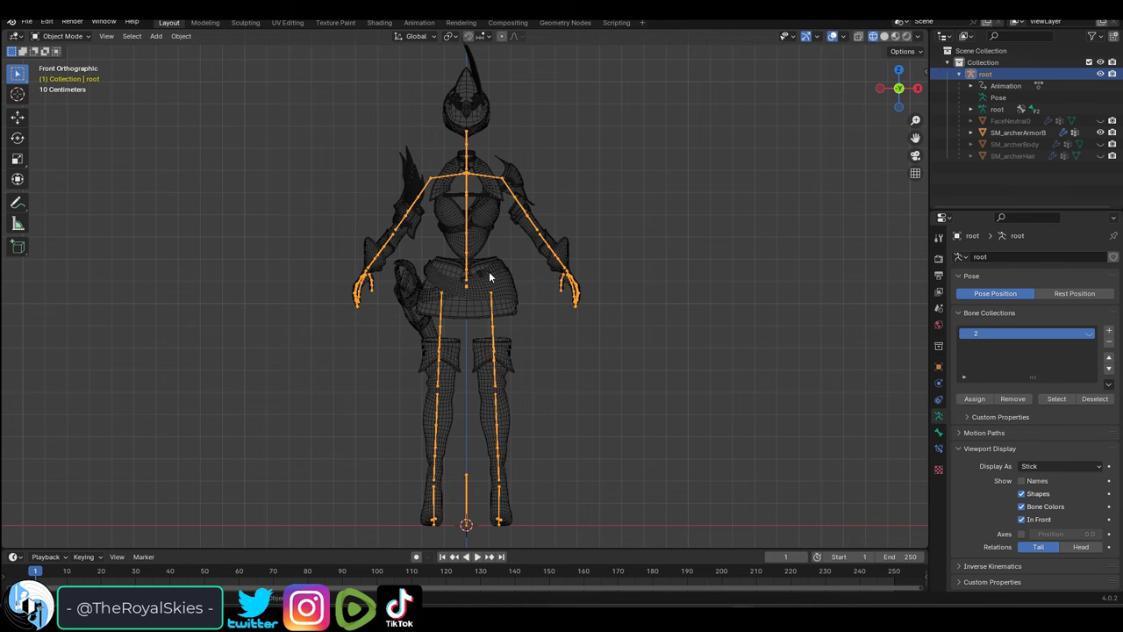
Step: Parent the SM_archerArmorB mesh to the root armature with automatic weights and check the deformation at the left forearm bone
{"action": "left_click", "coordinate": [489, 271]}
{"action": "left_click", "coordinate": [490, 322], "text": "shift"}
{"action": "key", "text": "ctrl+p"}
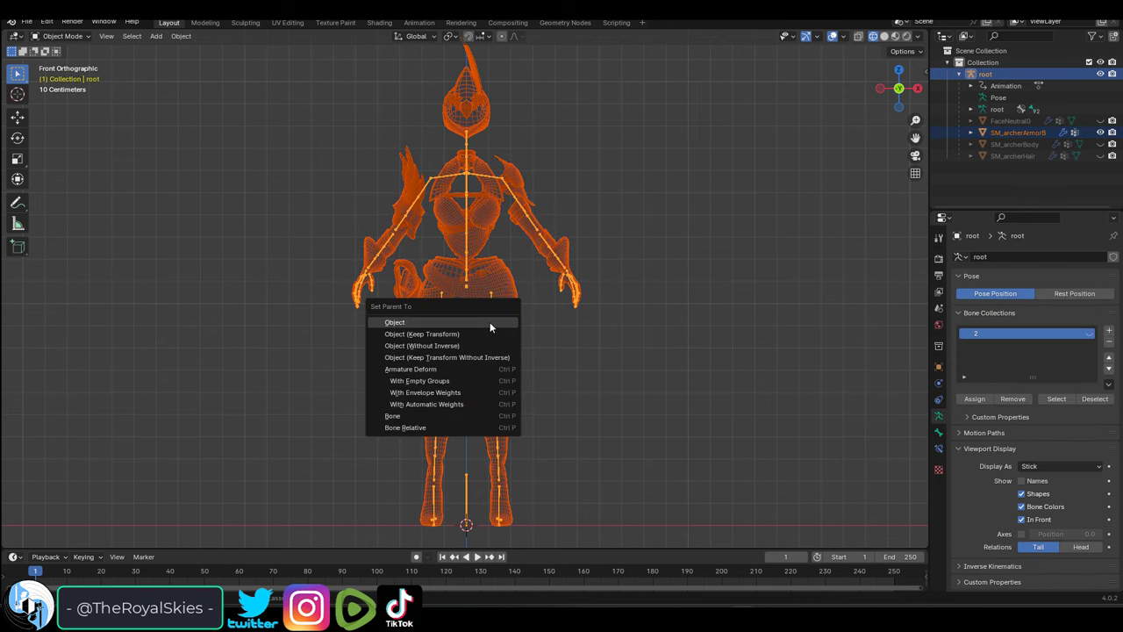
{"action": "left_click", "coordinate": [444, 401]}
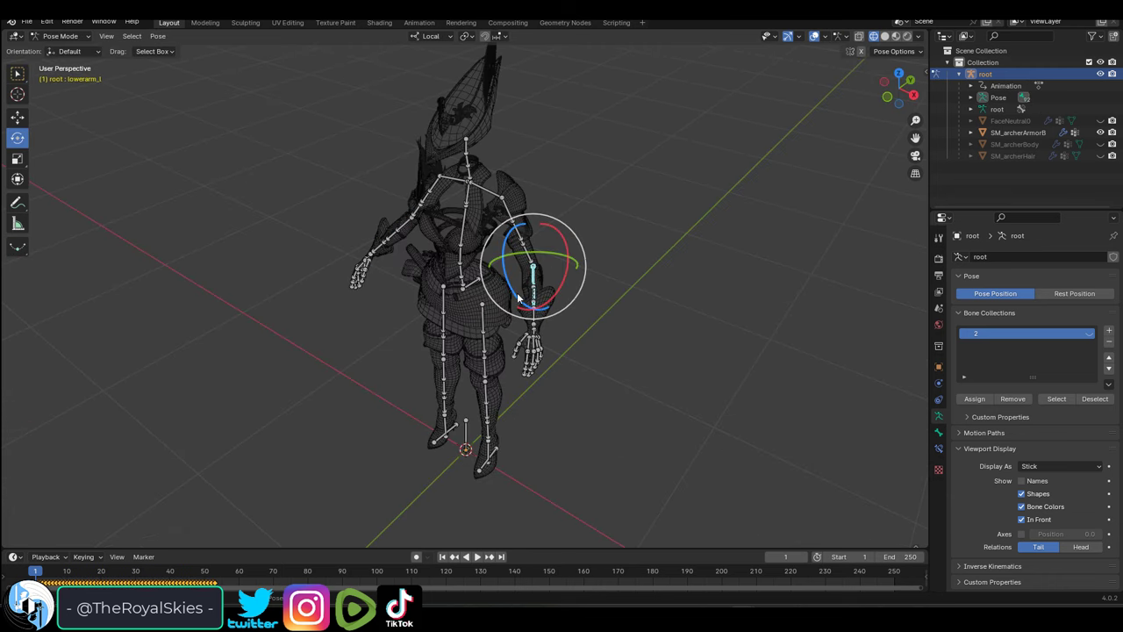
{"action": "left_click_drag", "start_coordinate": [517, 299], "coordinate": [496, 272]}
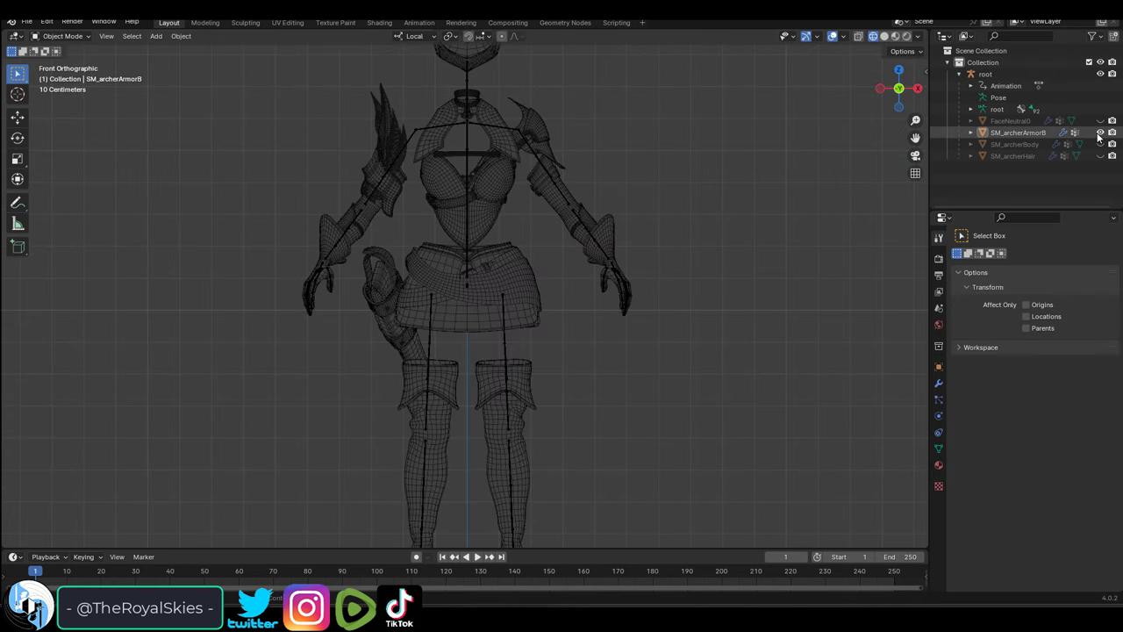
Step: Hide the armor so only SM_archerBody shows, and enter Weight Paint mode with the armature and body selected
{"action": "left_click", "coordinate": [1100, 133]}
{"action": "left_click", "coordinate": [489, 283]}
{"action": "left_click", "coordinate": [490, 283], "text": "shift"}
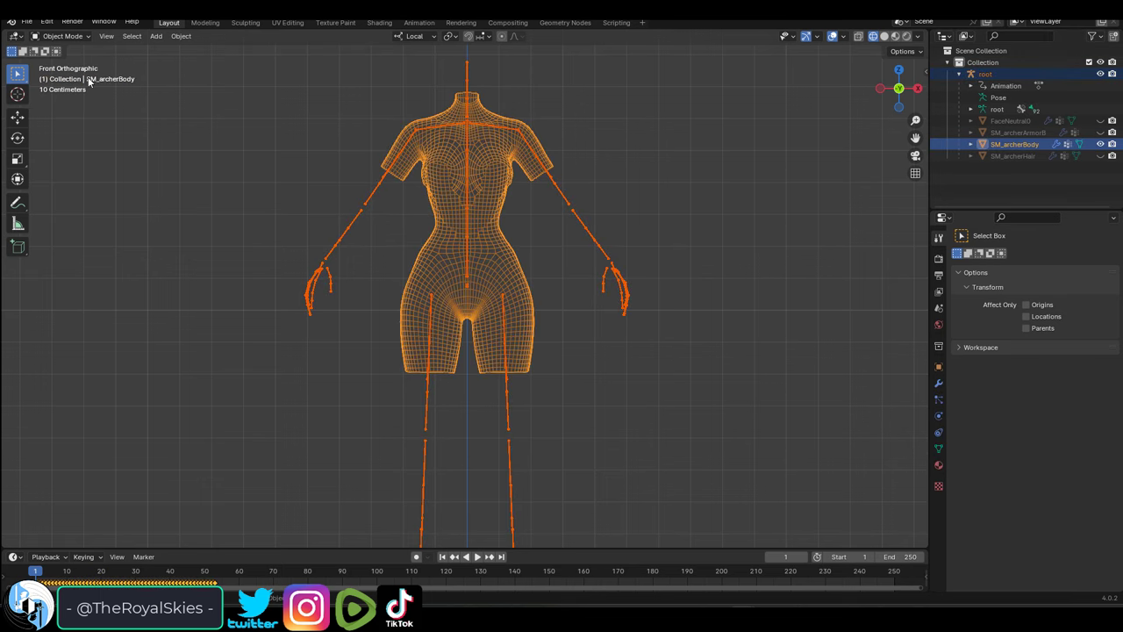
{"action": "left_click", "coordinate": [70, 37]}
{"action": "left_click", "coordinate": [81, 101]}
{"action": "scroll", "coordinate": [491, 277], "scroll_direction": "up", "scroll_amount": 2}
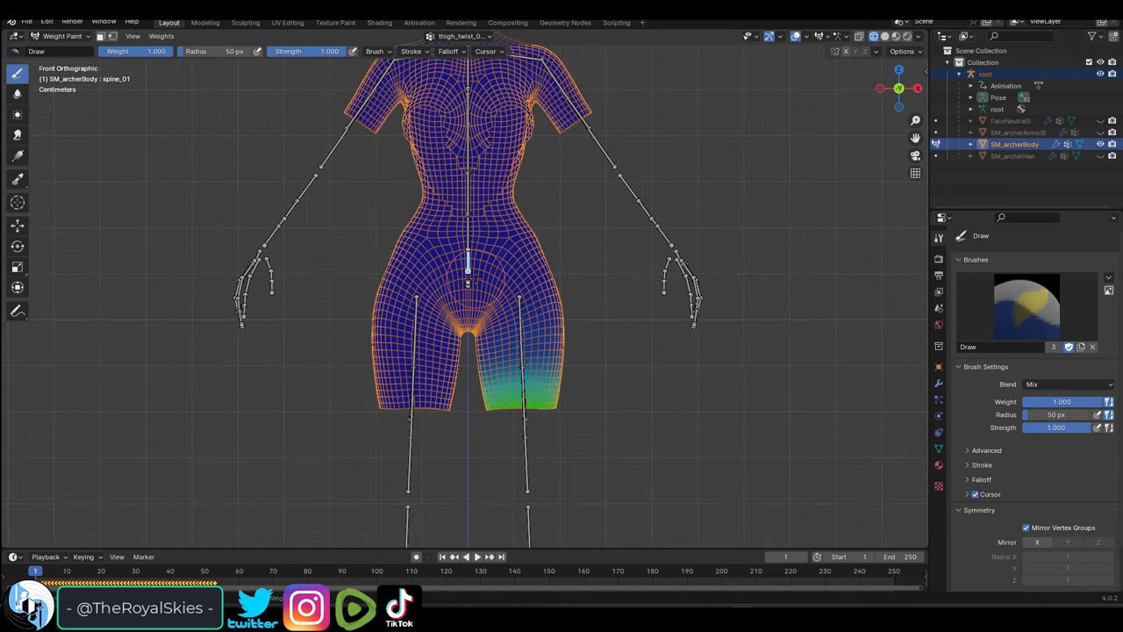
Step: Select the pelvis bone for weight painting and enable X mirror symmetry
{"action": "left_click", "coordinate": [468, 282], "text": "ctrl"}
{"action": "scroll", "coordinate": [1059, 497], "scroll_direction": "down", "scroll_amount": 1}
{"action": "scroll", "coordinate": [1053, 497], "scroll_direction": "down", "scroll_amount": 1}
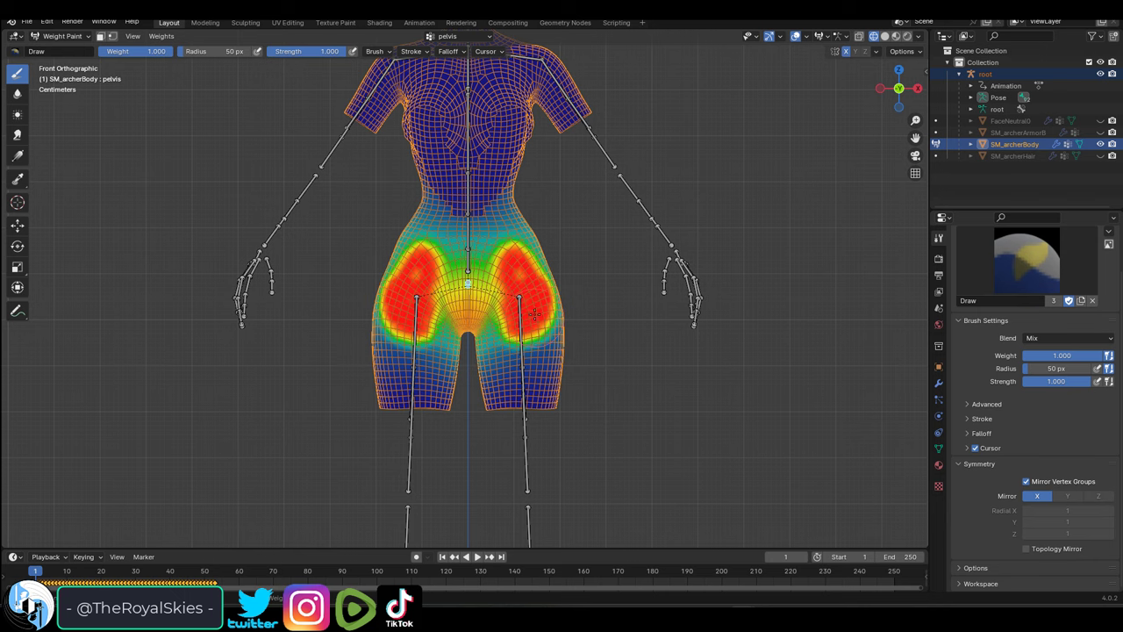
Step: Examine the weight influence of the bones around the hips, including both thighs, spine_01 and the pelvis
{"action": "scroll", "coordinate": [542, 314], "scroll_direction": "up", "scroll_amount": 2}
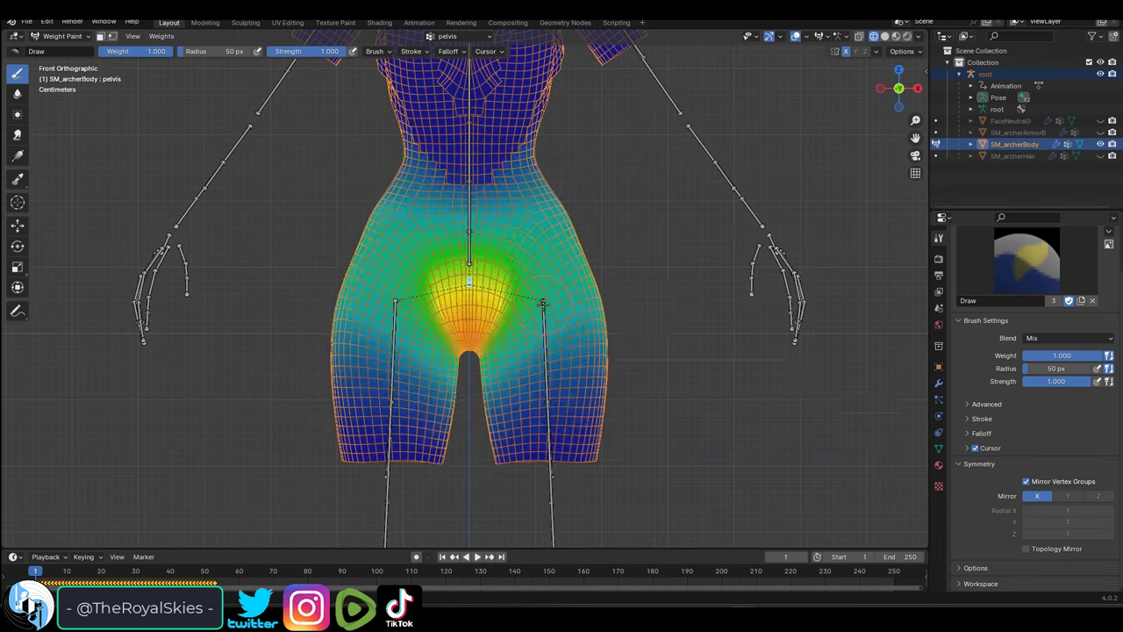
{"action": "left_click", "coordinate": [539, 312], "text": "alt"}
{"action": "left_click", "coordinate": [393, 321], "text": "alt"}
{"action": "left_click", "coordinate": [468, 263], "text": "alt"}
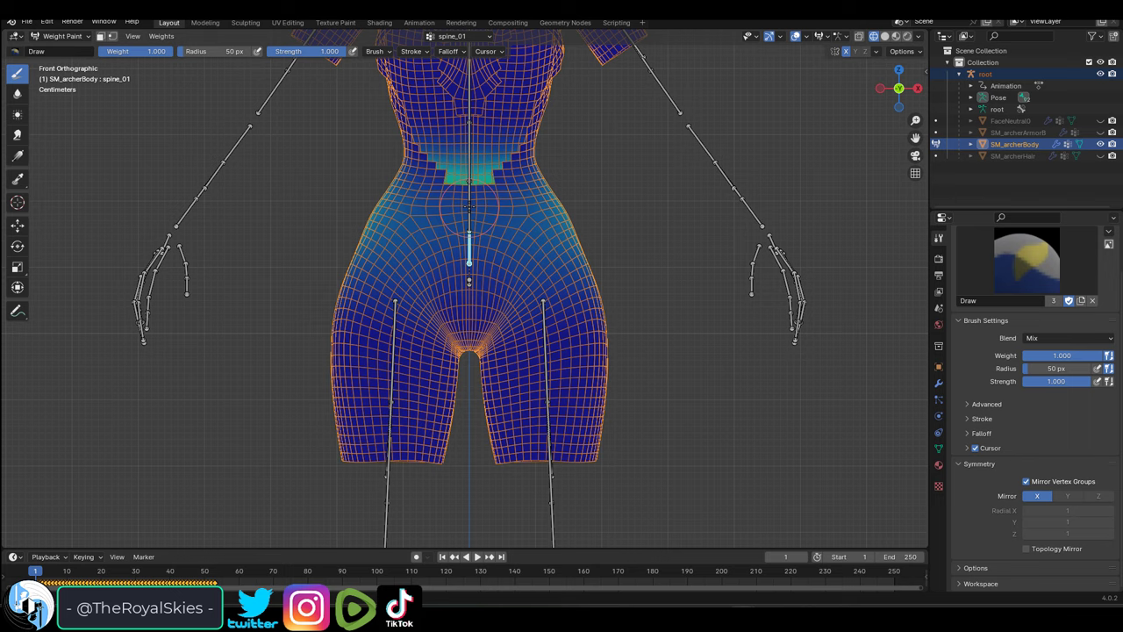
{"action": "left_click", "coordinate": [468, 267], "text": "alt"}
{"action": "left_click", "coordinate": [470, 281], "text": "alt"}
Step: Try painting pelvis weight across the hip and check how far the stroke reaches around the body
{"action": "mouse_move", "coordinate": [527, 263]}
{"action": "left_mouse_down"}
{"action": "mouse_move", "coordinate": [548, 289]}
{"action": "mouse_move", "coordinate": [598, 255]}
{"action": "left_mouse_up"}
{"action": "middle_click_drag", "start_coordinate": [546, 326], "coordinate": [468, 323]}
{"action": "key", "text": "KP_1"}
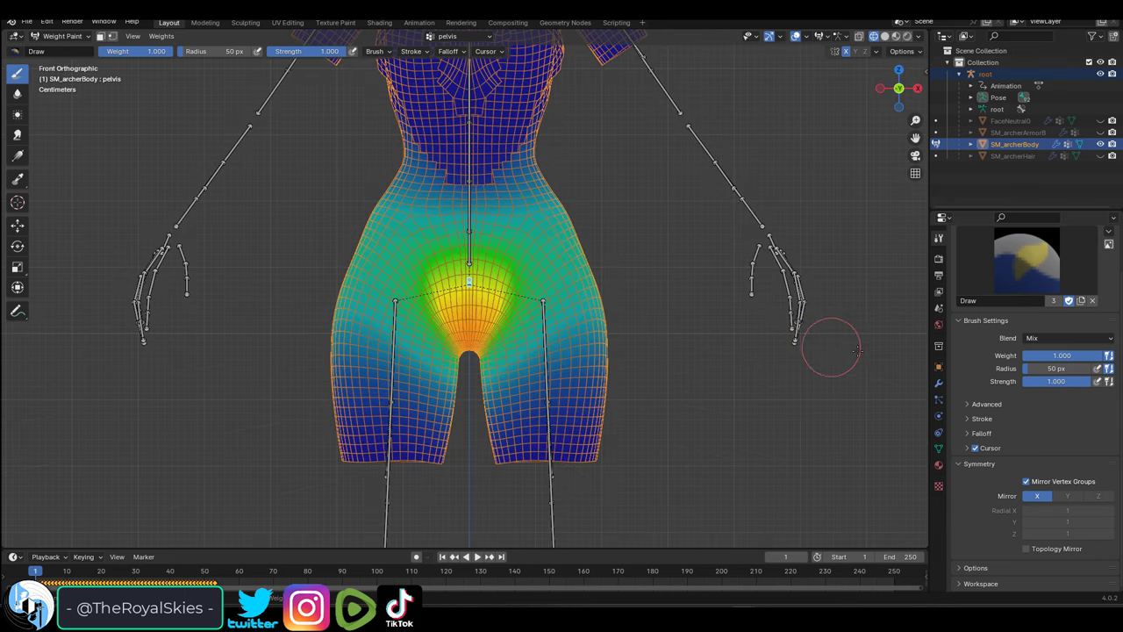
Step: Expand the Draw brush's advanced and falloff settings and set the falloff shape to Projected
{"action": "left_click", "coordinate": [967, 405]}
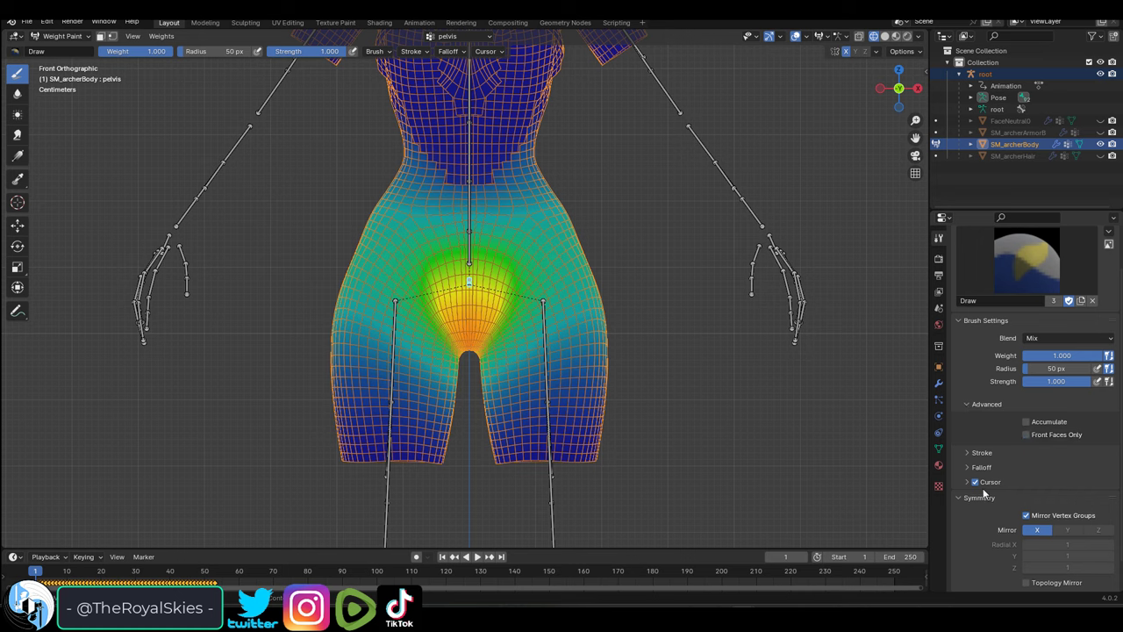
{"action": "left_click", "coordinate": [968, 468]}
{"action": "scroll", "coordinate": [967, 469], "scroll_direction": "down", "scroll_amount": 5}
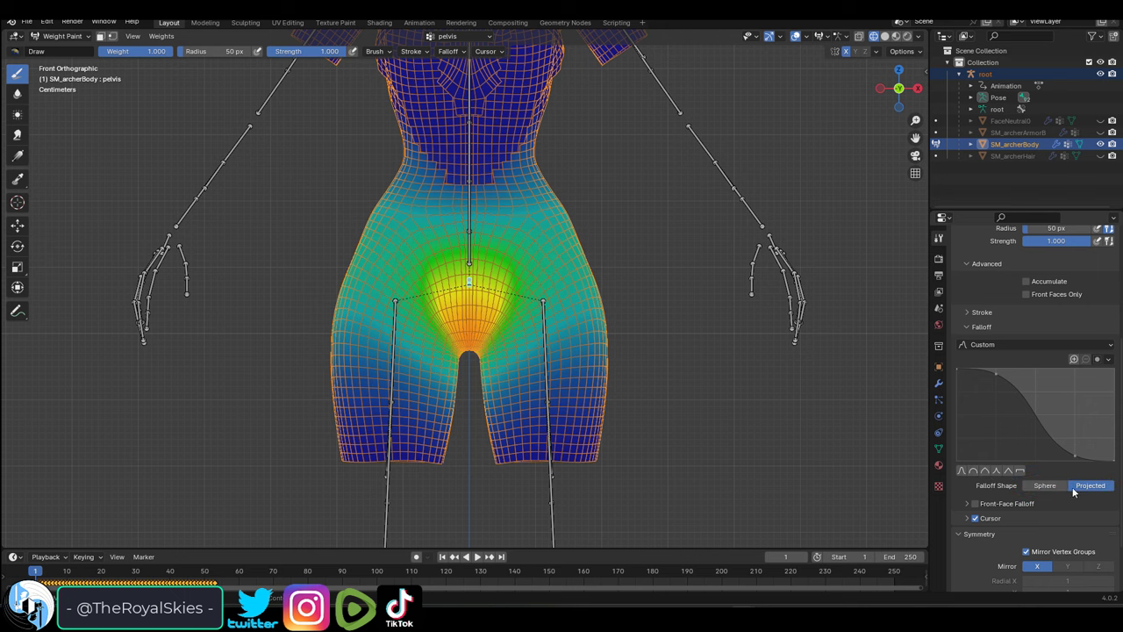
Step: Paint full pelvis weight over the hip and outer thigh with the projected brush and check the mesh from behind
{"action": "mouse_move", "coordinate": [570, 256]}
{"action": "left_mouse_down"}
{"action": "mouse_move", "coordinate": [553, 269]}
{"action": "mouse_move", "coordinate": [575, 248]}
{"action": "mouse_move", "coordinate": [531, 257]}
{"action": "left_mouse_up"}
{"action": "left_click_drag", "start_coordinate": [588, 302], "coordinate": [584, 317]}
{"action": "middle_click_drag", "start_coordinate": [584, 321], "coordinate": [545, 352]}
{"action": "key", "text": "KP_1"}
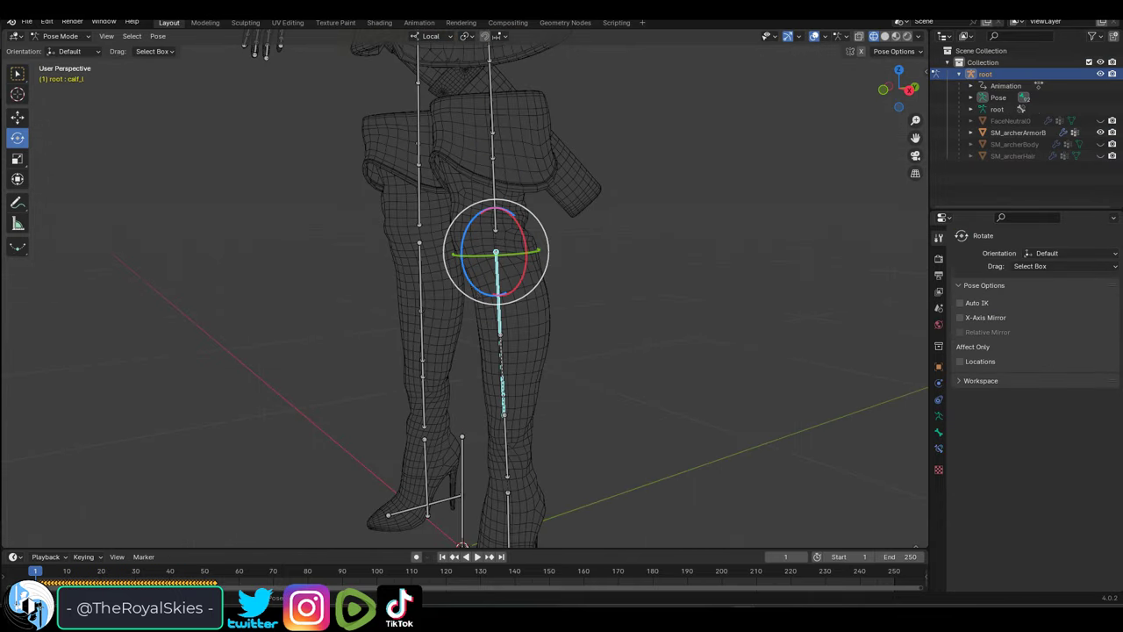
Step: Test the left knee deformation by rotating the calf_l bone in Pose Mode
{"action": "left_click_drag", "start_coordinate": [475, 287], "coordinate": [562, 303]}
{"action": "middle_click_drag", "start_coordinate": [561, 302], "coordinate": [460, 319]}
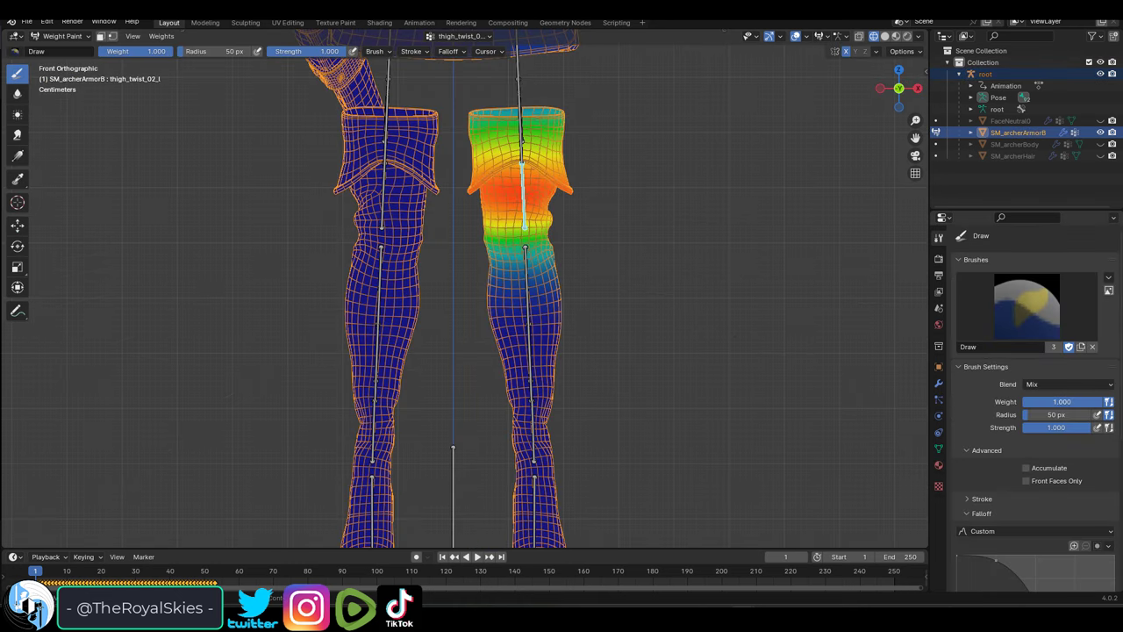
Step: Paint full weight above the left knee for thigh_twist_02_l and below it for calf_l
{"action": "scroll", "coordinate": [563, 274], "scroll_direction": "up", "scroll_amount": 3}
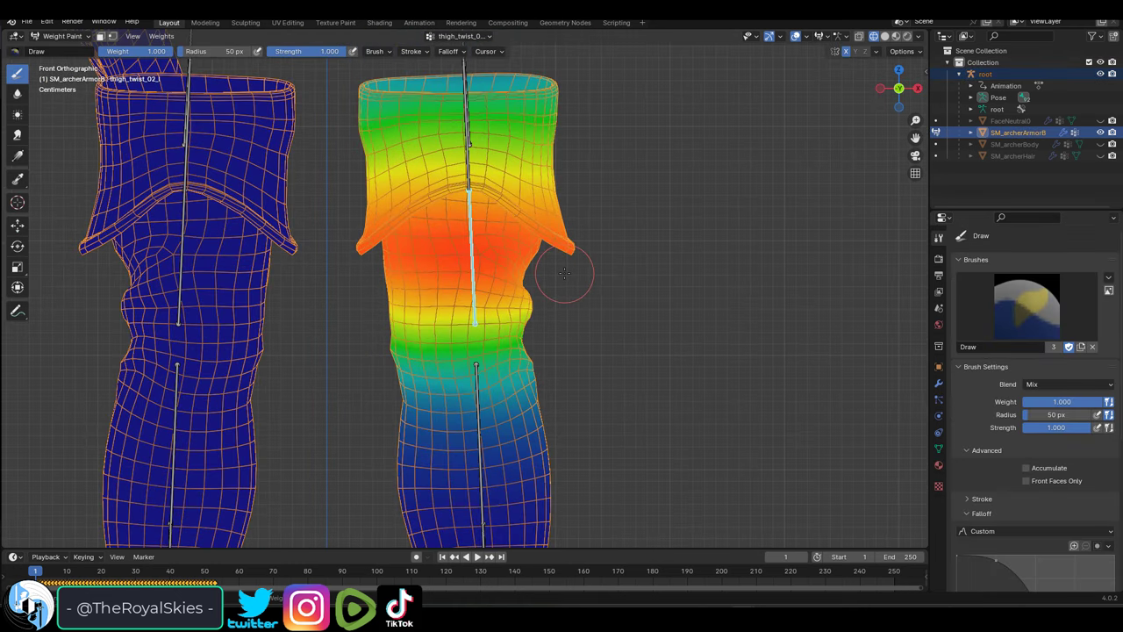
{"action": "left_click_drag", "start_coordinate": [454, 273], "coordinate": [478, 284]}
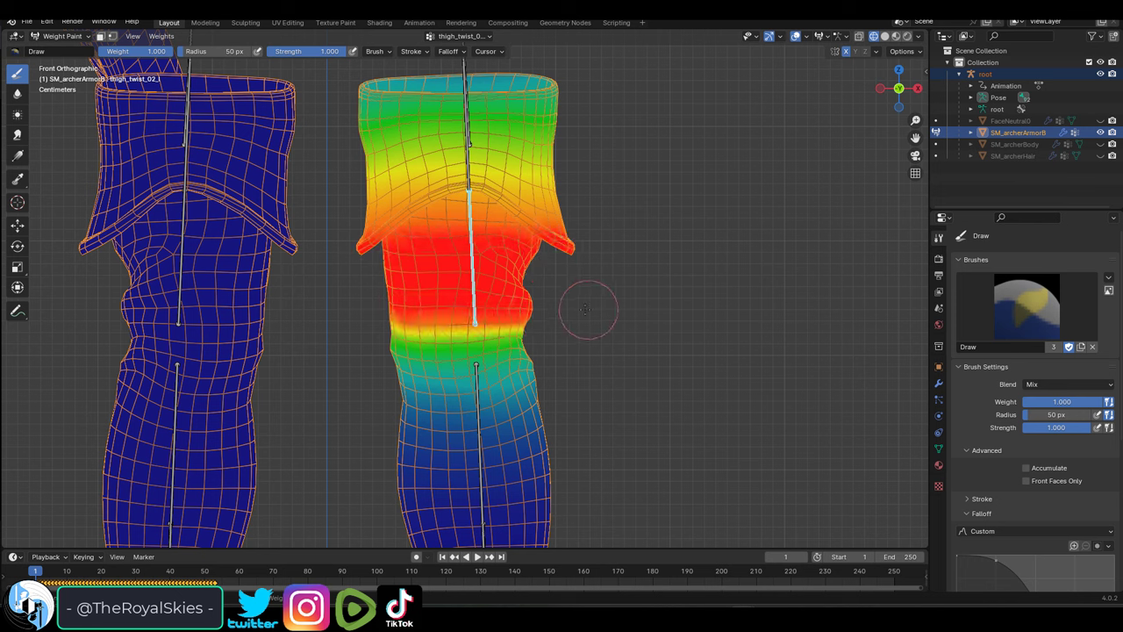
{"action": "left_click", "coordinate": [478, 369], "text": "ctrl"}
{"action": "mouse_move", "coordinate": [404, 358]}
{"action": "left_mouse_down"}
{"action": "mouse_move", "coordinate": [570, 361]}
{"action": "mouse_move", "coordinate": [558, 388]}
{"action": "mouse_move", "coordinate": [413, 431]}
{"action": "left_mouse_up"}
Step: Rotate the calf_l bone backward in the right side view to bend the left knee
{"action": "scroll", "coordinate": [479, 408], "scroll_direction": "down", "scroll_amount": 2}
{"action": "middle_click_drag", "start_coordinate": [479, 407], "coordinate": [395, 417]}
{"action": "key", "text": "KP_3"}
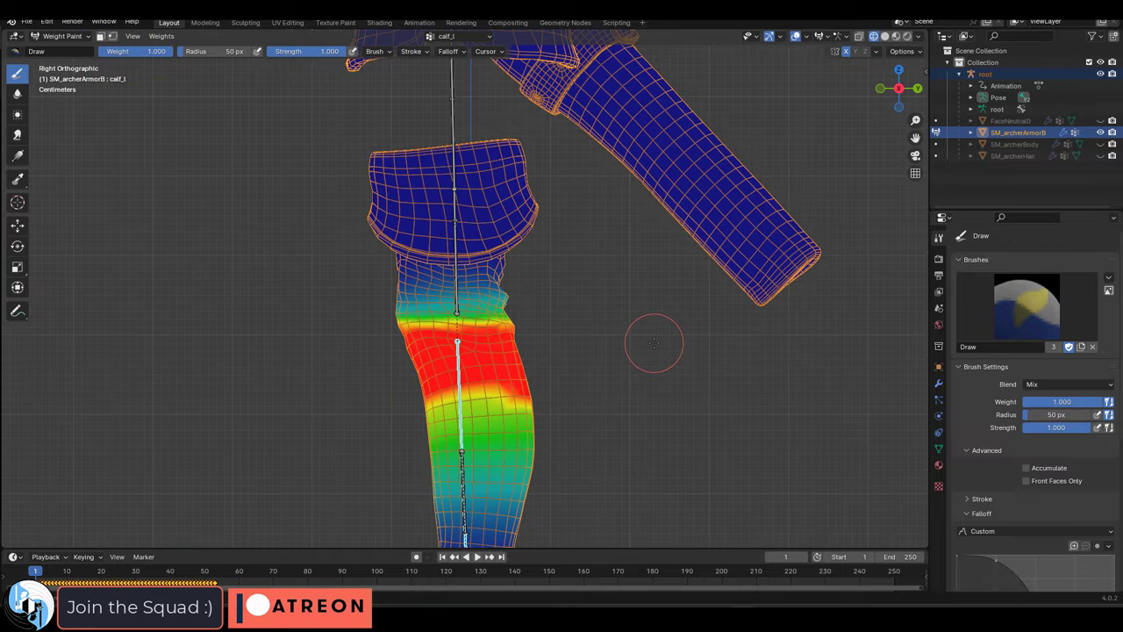
{"action": "key", "text": "r"}
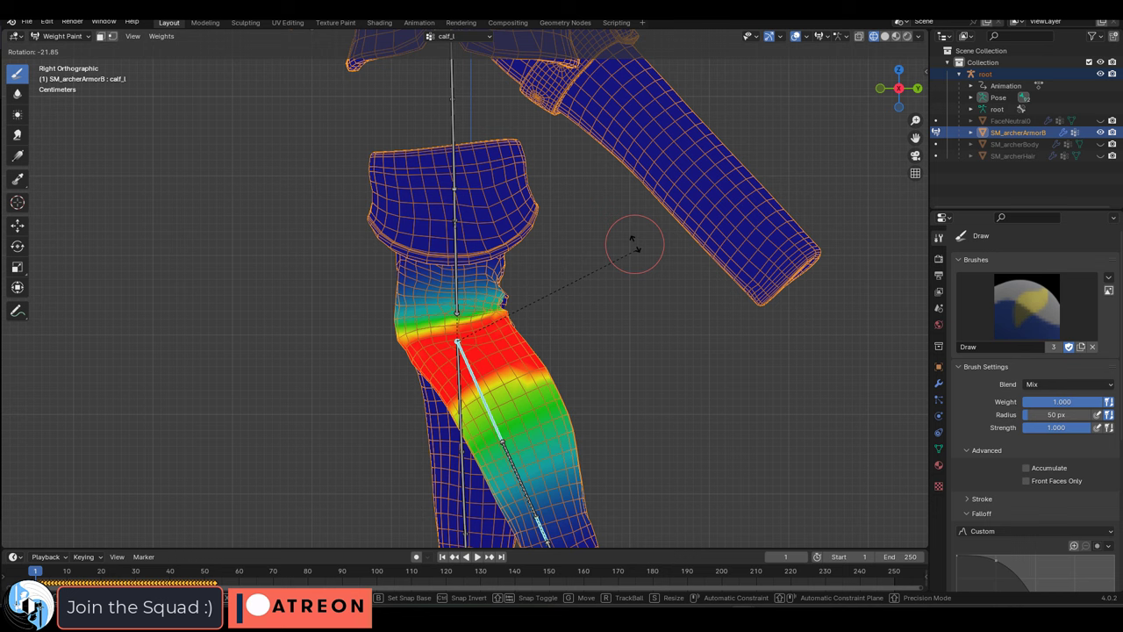
{"action": "left_click", "coordinate": [607, 193]}
{"action": "middle_click_drag", "start_coordinate": [592, 220], "coordinate": [484, 360]}
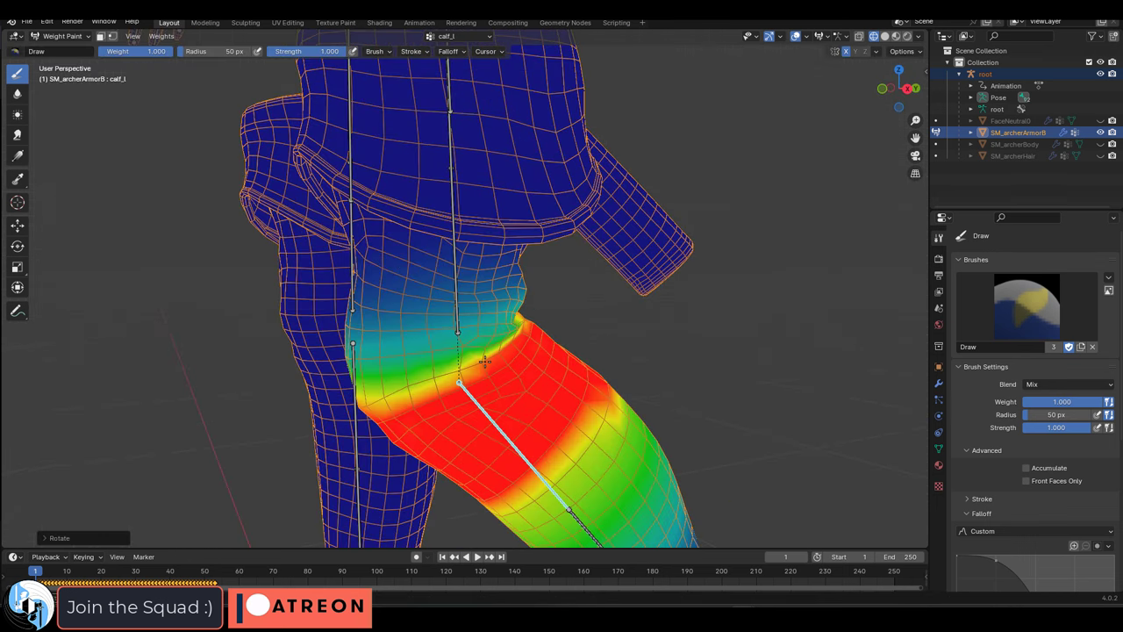
Step: Smooth the calf_l vertex weights with a factor of 1.000 and a higher iteration count
{"action": "left_click", "coordinate": [162, 36]}
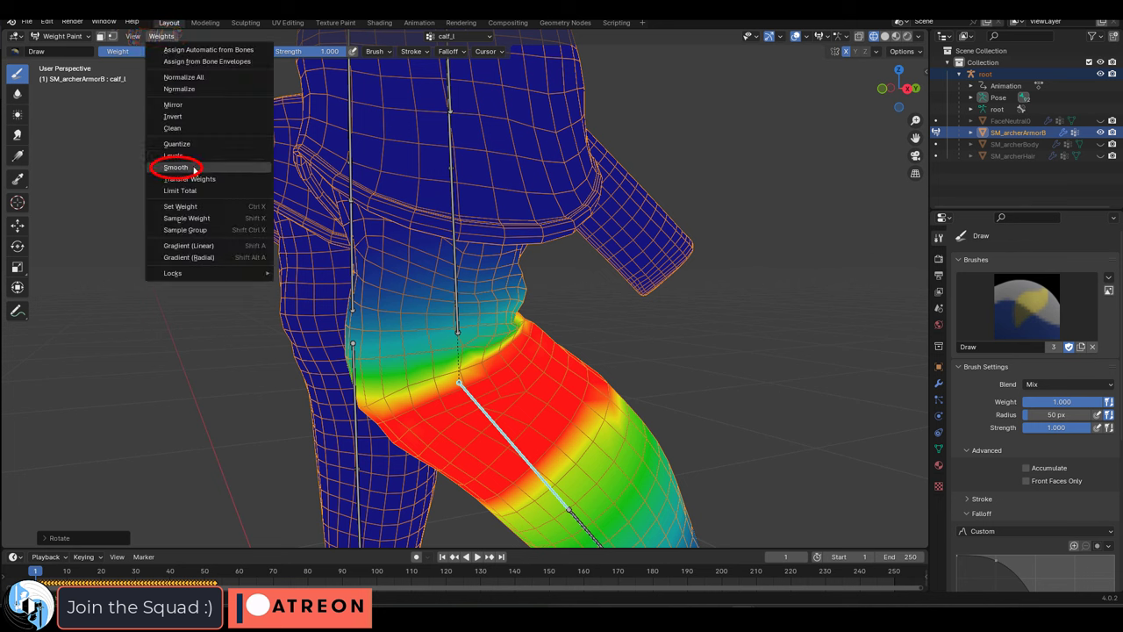
{"action": "left_click", "coordinate": [177, 168]}
{"action": "left_click", "coordinate": [48, 538]}
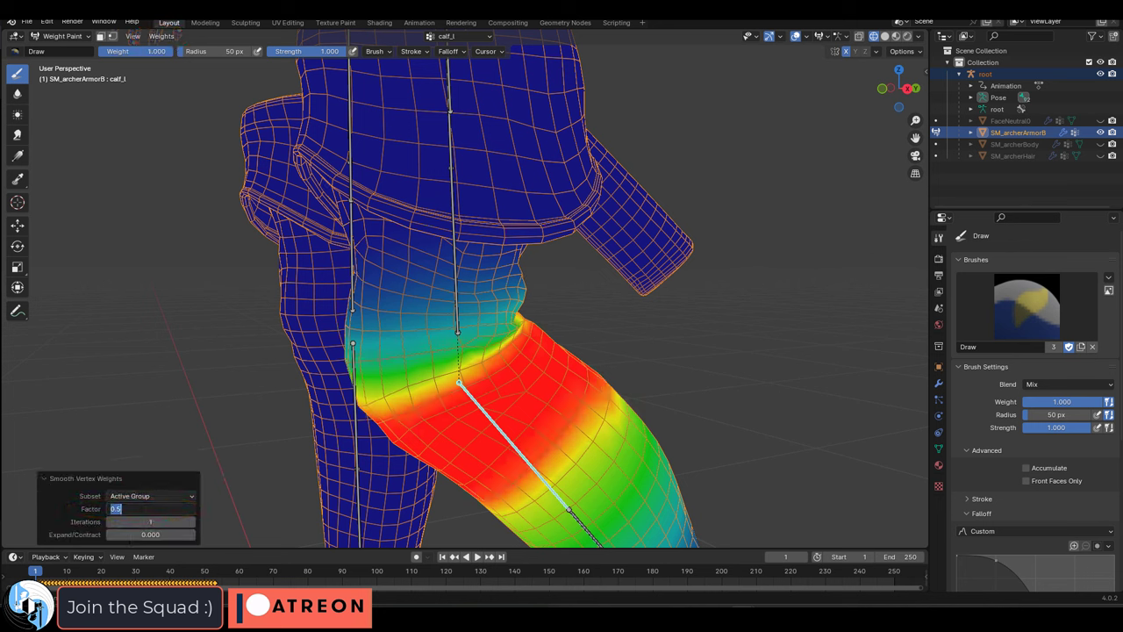
{"action": "key", "text": "Return"}
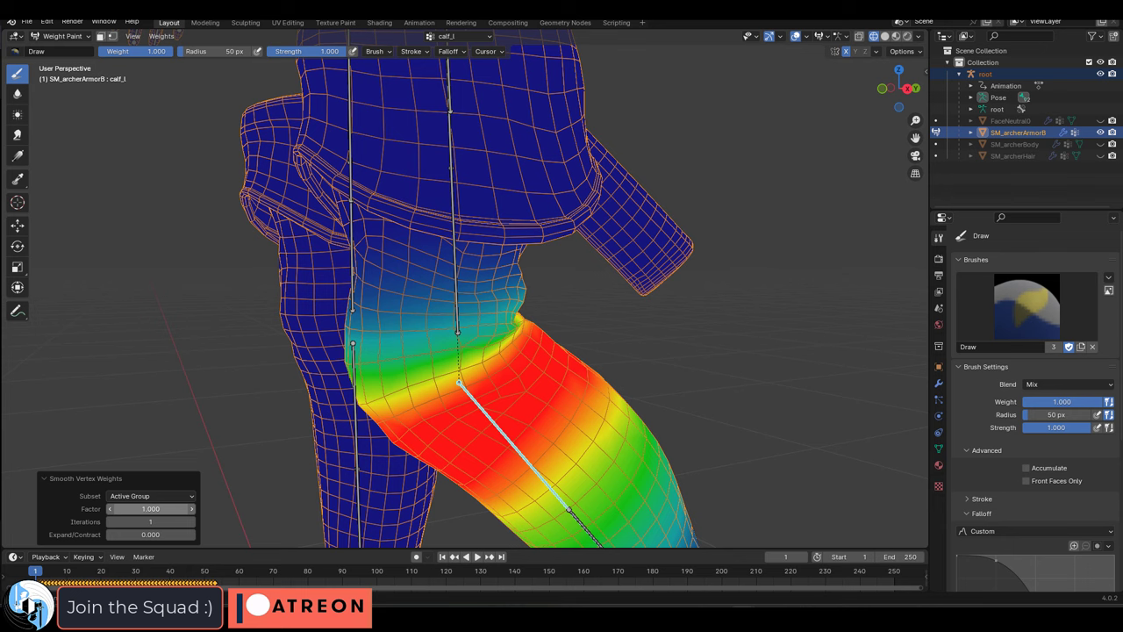
{"action": "left_click_drag", "start_coordinate": [151, 522], "coordinate": [184, 522]}
Step: Smooth the vertex weights of thigh_twist_02_l and then of calf_l around the bent left knee
{"action": "middle_click_drag", "start_coordinate": [579, 353], "coordinate": [548, 373]}
{"action": "left_click", "coordinate": [455, 320], "text": "ctrl"}
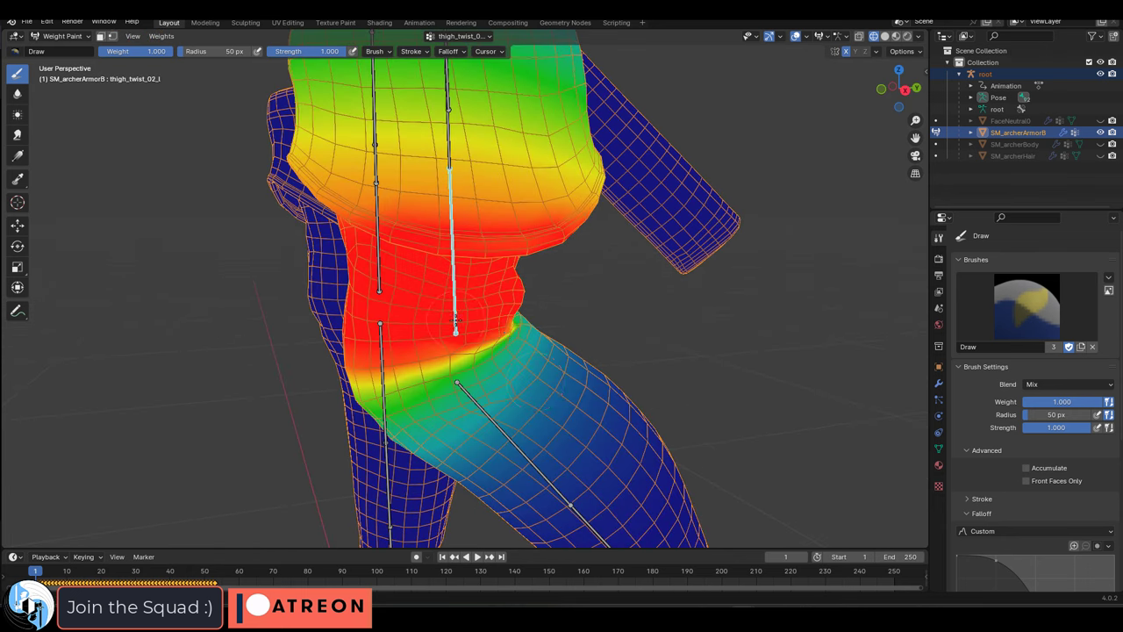
{"action": "left_click", "coordinate": [160, 36]}
{"action": "left_click", "coordinate": [200, 167]}
{"action": "left_click", "coordinate": [458, 399], "text": "ctrl"}
{"action": "left_click", "coordinate": [160, 36]}
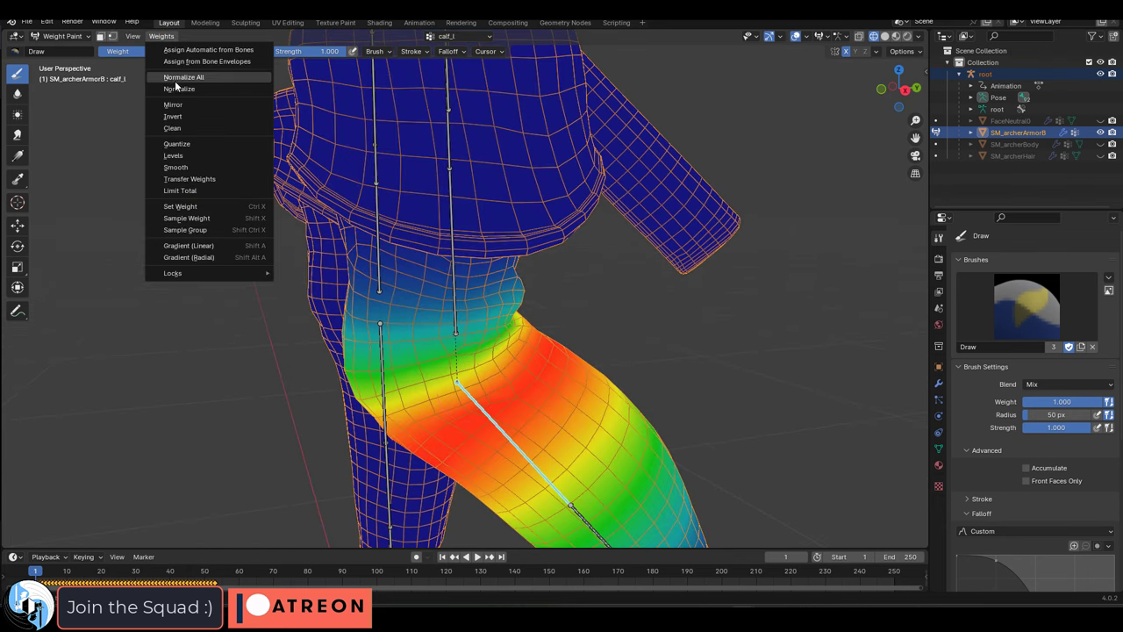
{"action": "left_click", "coordinate": [183, 167]}
Step: Smooth the thigh_twist_02_l weights again with the iterations raised to 11
{"action": "middle_click_drag", "start_coordinate": [496, 294], "coordinate": [457, 297]}
{"action": "left_click", "coordinate": [451, 297], "text": "ctrl"}
{"action": "left_click", "coordinate": [162, 37]}
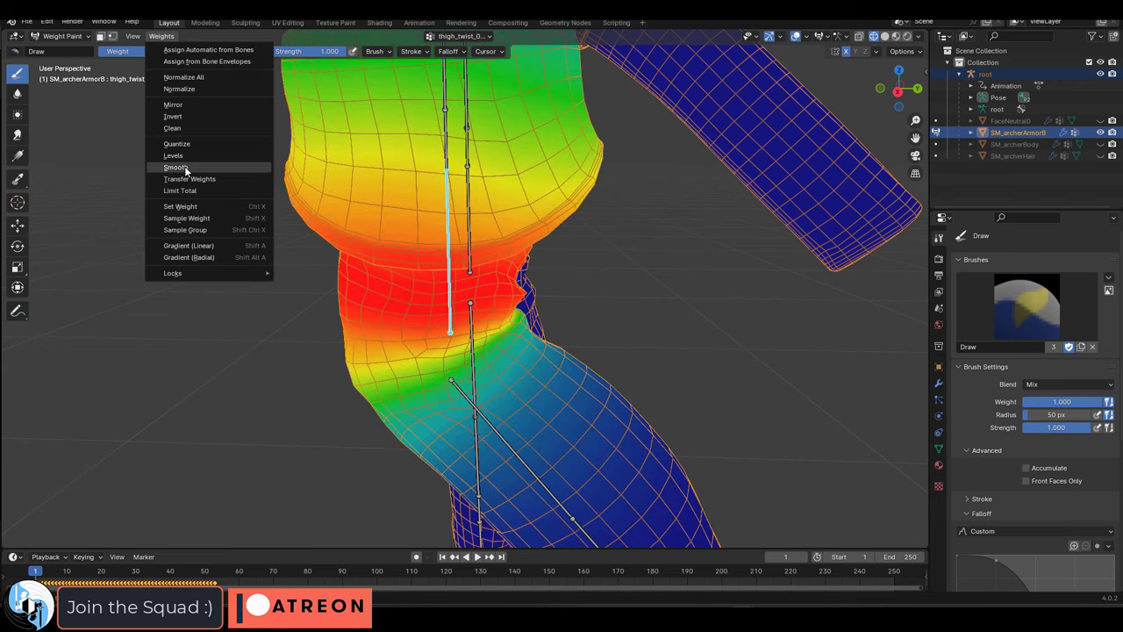
{"action": "left_click", "coordinate": [185, 167]}
{"action": "left_click", "coordinate": [191, 523]}
Step: Apply another smoothing pass to the calf_l weights and to the thigh_twist_02_l weights
{"action": "left_click", "coordinate": [455, 381], "text": "ctrl"}
{"action": "left_click", "coordinate": [161, 37]}
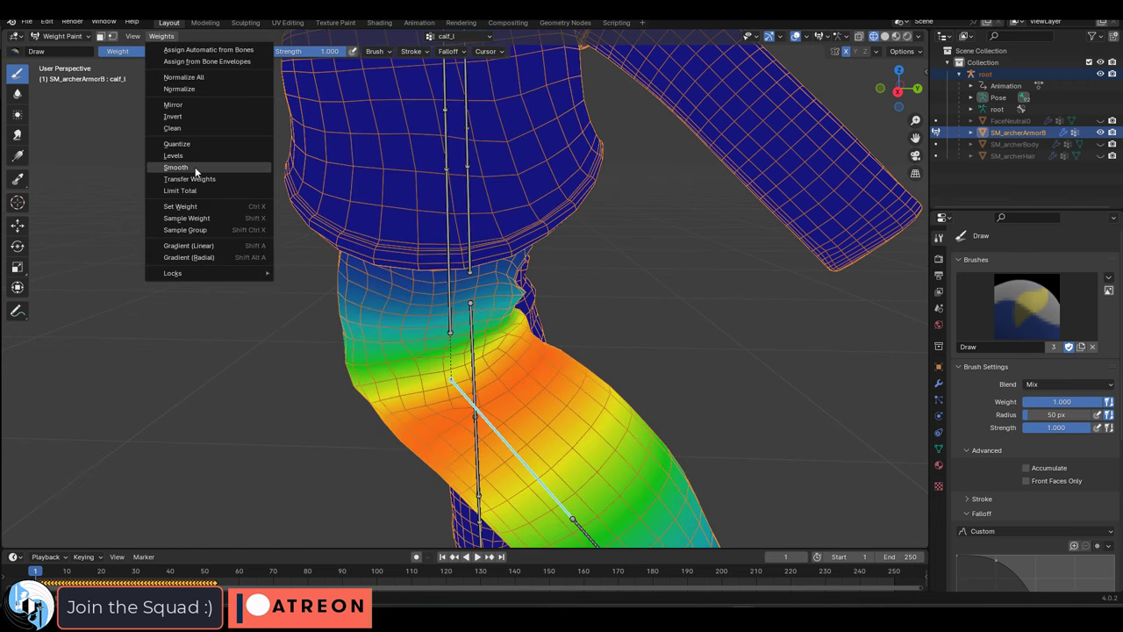
{"action": "left_click", "coordinate": [195, 168]}
{"action": "left_click", "coordinate": [449, 281], "text": "ctrl"}
{"action": "left_click", "coordinate": [162, 36]}
{"action": "left_click", "coordinate": [188, 167]}
Step: Smooth the calf_l and thigh_twist_02_l weights once more and check the knee from the right side with calf_l selected
{"action": "left_click", "coordinate": [456, 386], "text": "ctrl"}
{"action": "left_click", "coordinate": [161, 37]}
{"action": "left_click", "coordinate": [187, 165]}
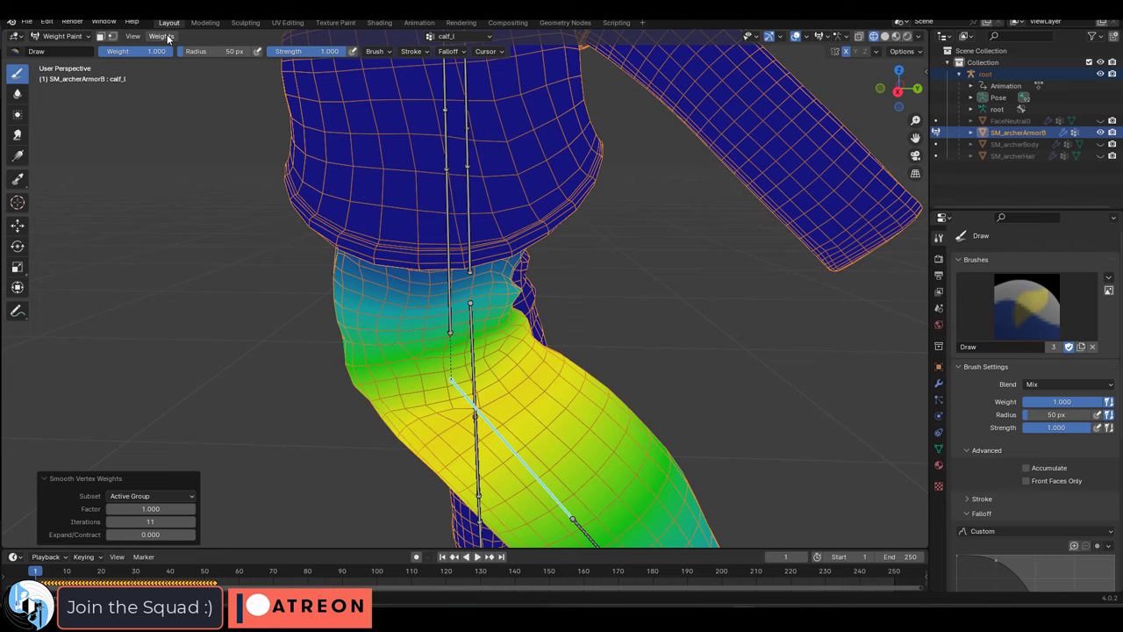
{"action": "left_click", "coordinate": [450, 285], "text": "ctrl"}
{"action": "left_click", "coordinate": [162, 37]}
{"action": "left_click", "coordinate": [187, 167]}
{"action": "middle_click_drag", "start_coordinate": [509, 342], "coordinate": [516, 386]}
{"action": "left_click", "coordinate": [492, 408], "text": "ctrl"}
{"action": "key", "text": "KP_3"}
{"action": "scroll", "coordinate": [608, 350], "scroll_direction": "down", "scroll_amount": 3}
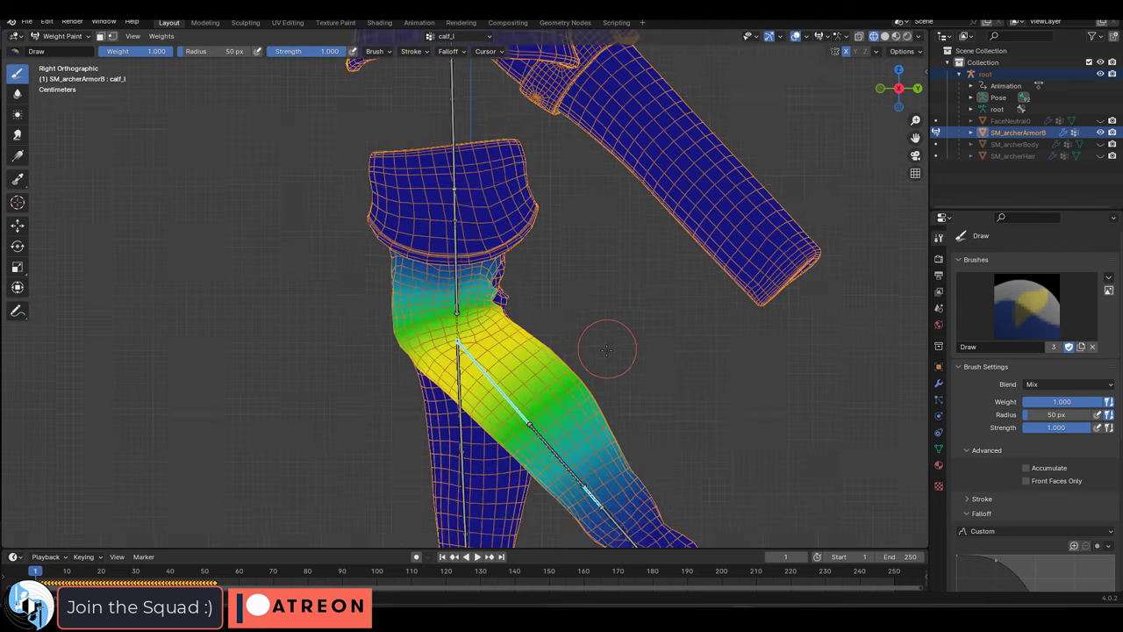
Step: Test the bent left knee by rotating calf_l in the right side view, cancel the rotation, and leave Weight Paint mode
{"action": "scroll", "coordinate": [607, 350], "scroll_direction": "down", "scroll_amount": 1}
{"action": "middle_click_drag", "start_coordinate": [607, 350], "coordinate": [560, 317], "text": "shift"}
{"action": "key", "text": "r"}
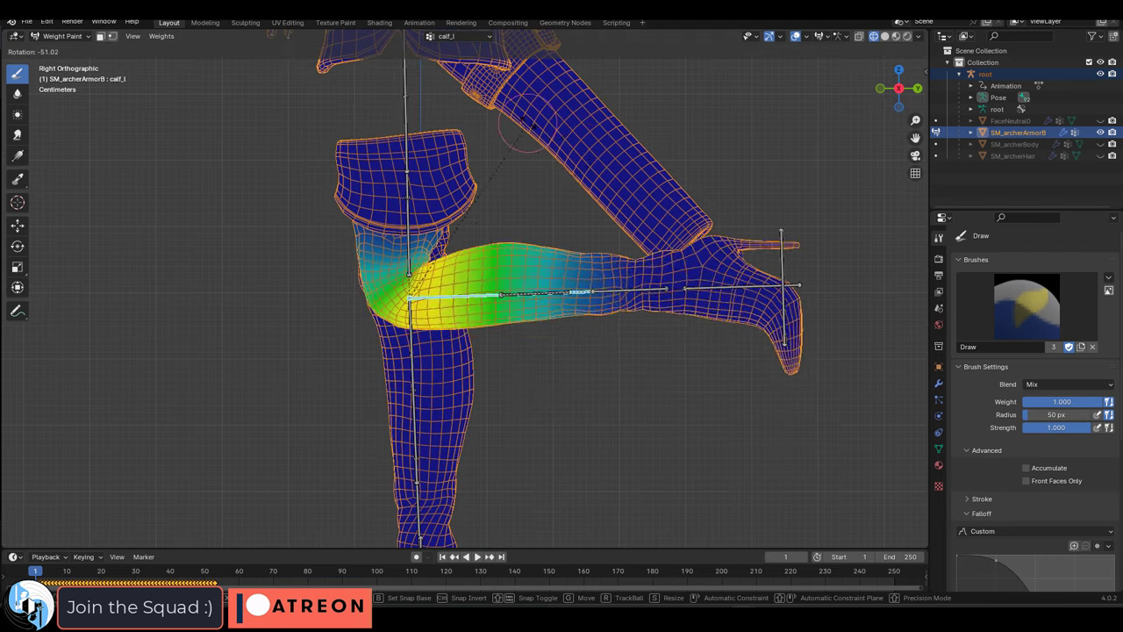
{"action": "right_click", "coordinate": [552, 352]}
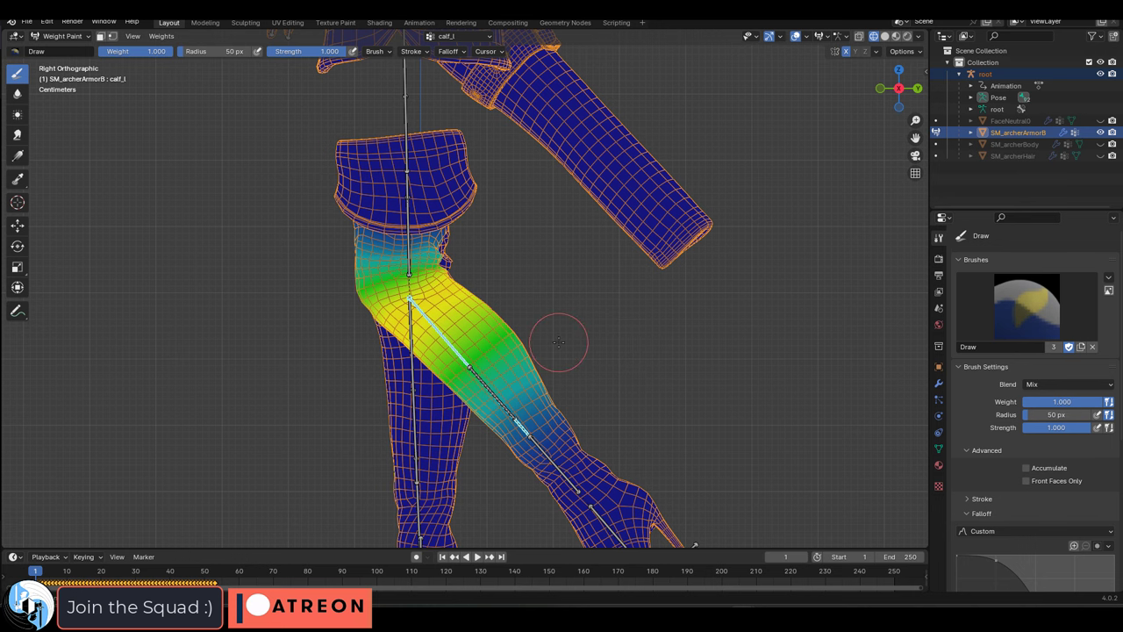
{"action": "left_click", "coordinate": [62, 36]}
{"action": "left_click", "coordinate": [53, 46]}
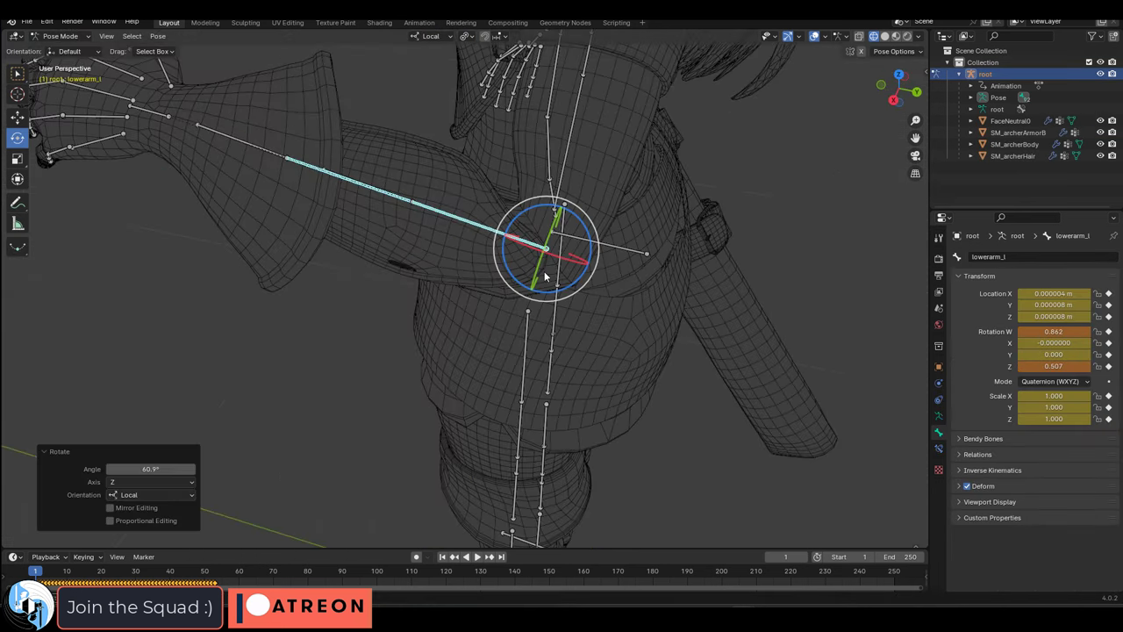
Step: Test the left elbow's deformation by rotating lowerarm_l about its local Z axis and checking it from several angles
{"action": "middle_click_drag", "start_coordinate": [544, 277], "coordinate": [550, 288]}
{"action": "mouse_move", "coordinate": [579, 231]}
{"action": "left_mouse_down"}
{"action": "mouse_move", "coordinate": [578, 216]}
{"action": "mouse_move", "coordinate": [569, 255]}
{"action": "mouse_move", "coordinate": [579, 231]}
{"action": "left_mouse_up"}
{"action": "key", "text": "ctrl+z"}
{"action": "middle_click_drag", "start_coordinate": [579, 231], "coordinate": [757, 233]}
{"action": "left_click_drag", "start_coordinate": [410, 216], "coordinate": [452, 197]}
{"action": "middle_click_drag", "start_coordinate": [452, 197], "coordinate": [263, 206]}
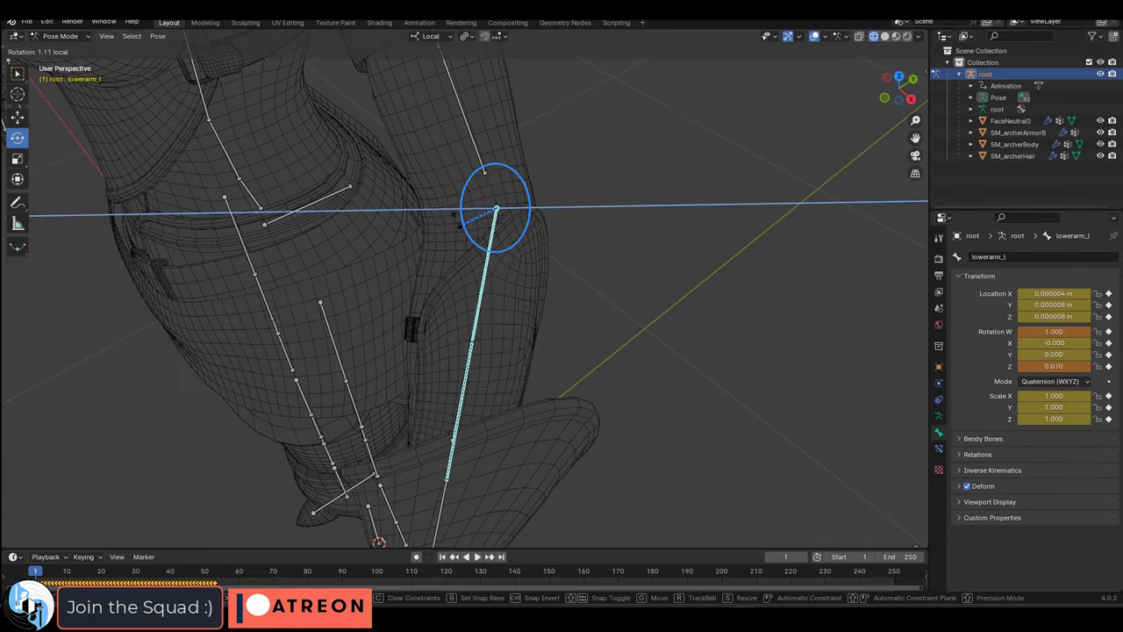
{"action": "left_click_drag", "start_coordinate": [526, 220], "coordinate": [465, 221]}
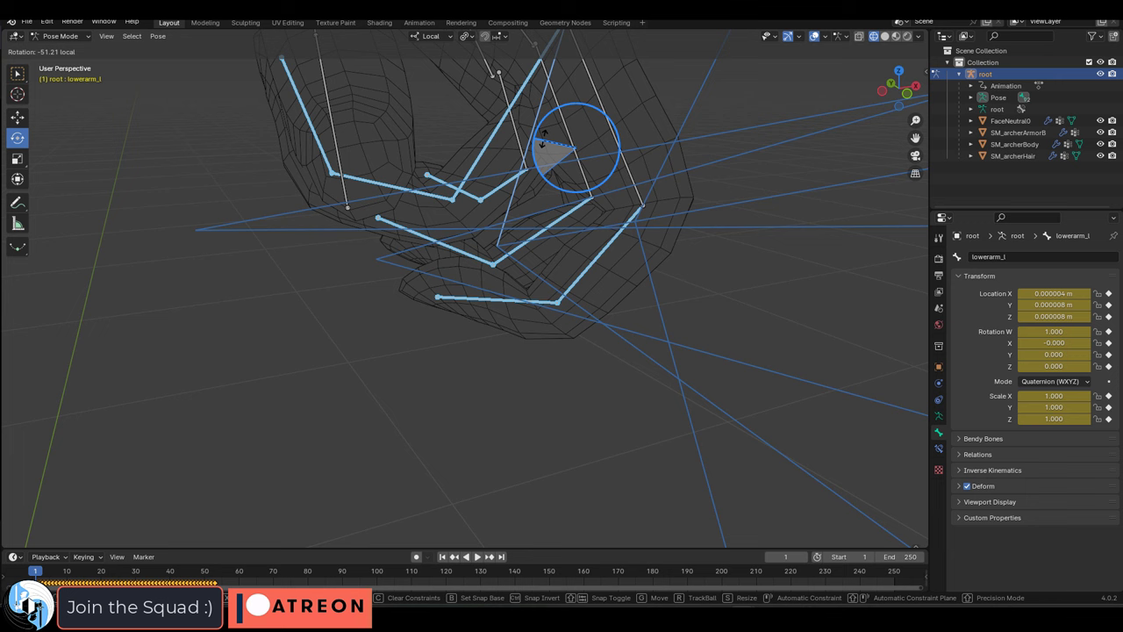
Step: Test the curl of the left hand's finger bones about their local Z axis and clear their rotation
{"action": "mouse_move", "coordinate": [544, 142]}
{"action": "left_mouse_down"}
{"action": "mouse_move", "coordinate": [548, 127]}
{"action": "mouse_move", "coordinate": [543, 156]}
{"action": "left_mouse_up"}
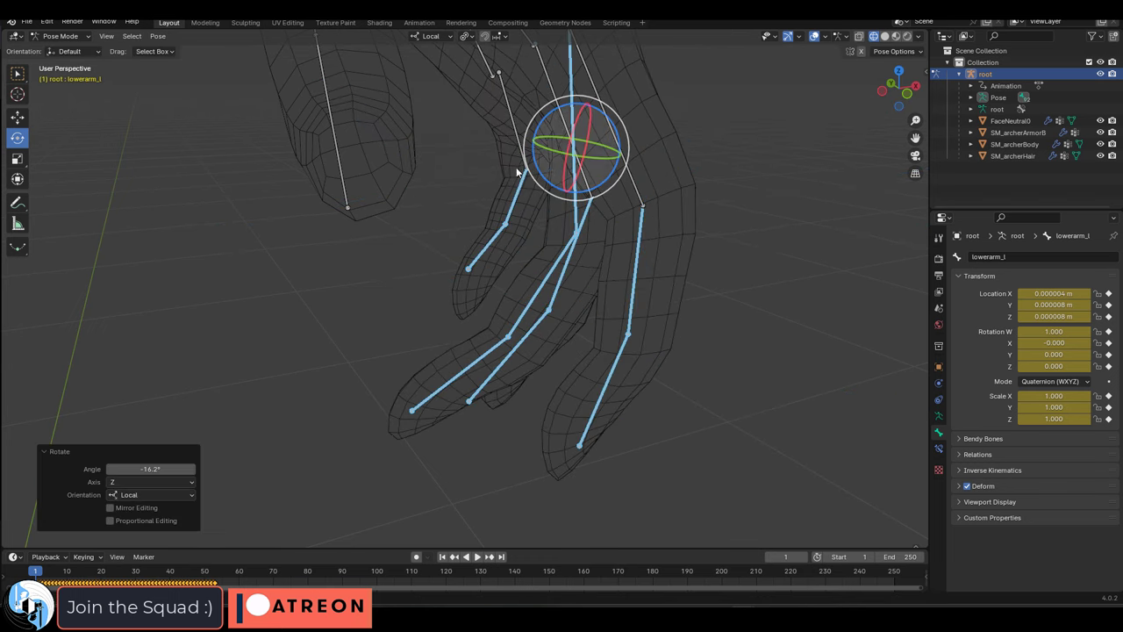
{"action": "middle_click_drag", "start_coordinate": [517, 170], "coordinate": [583, 200]}
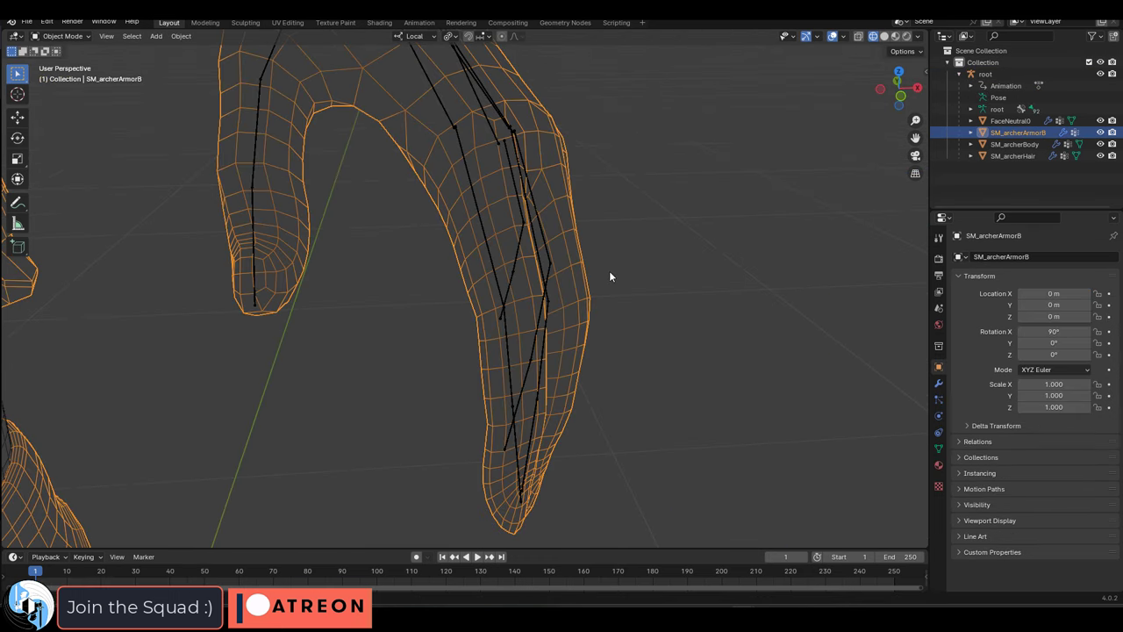
{"action": "key", "text": "Tab"}
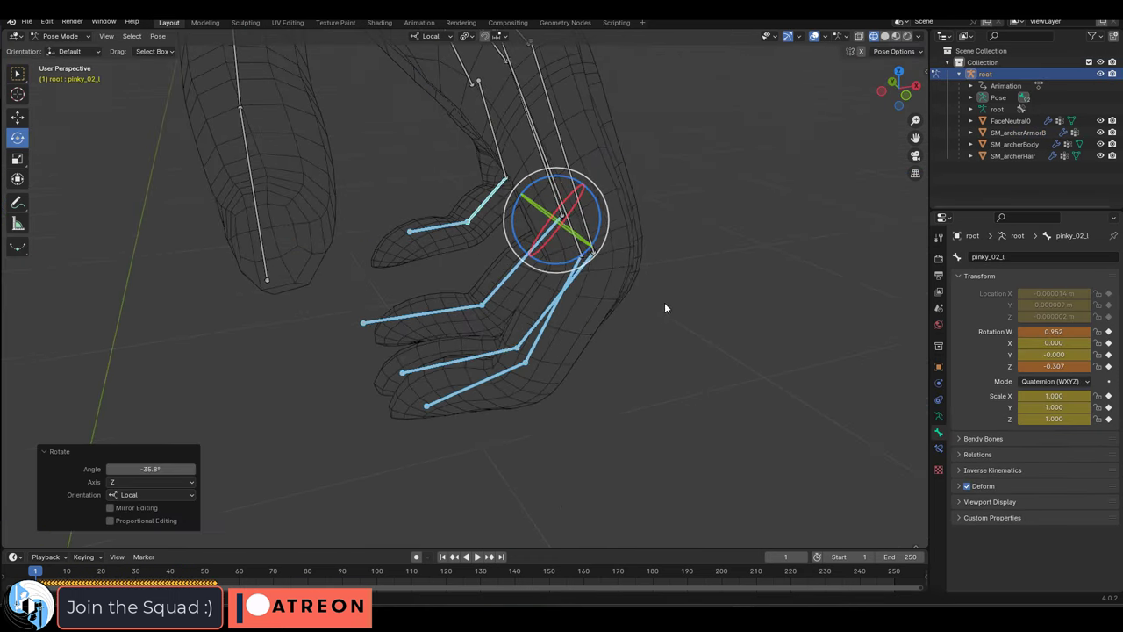
{"action": "key", "text": "r"}
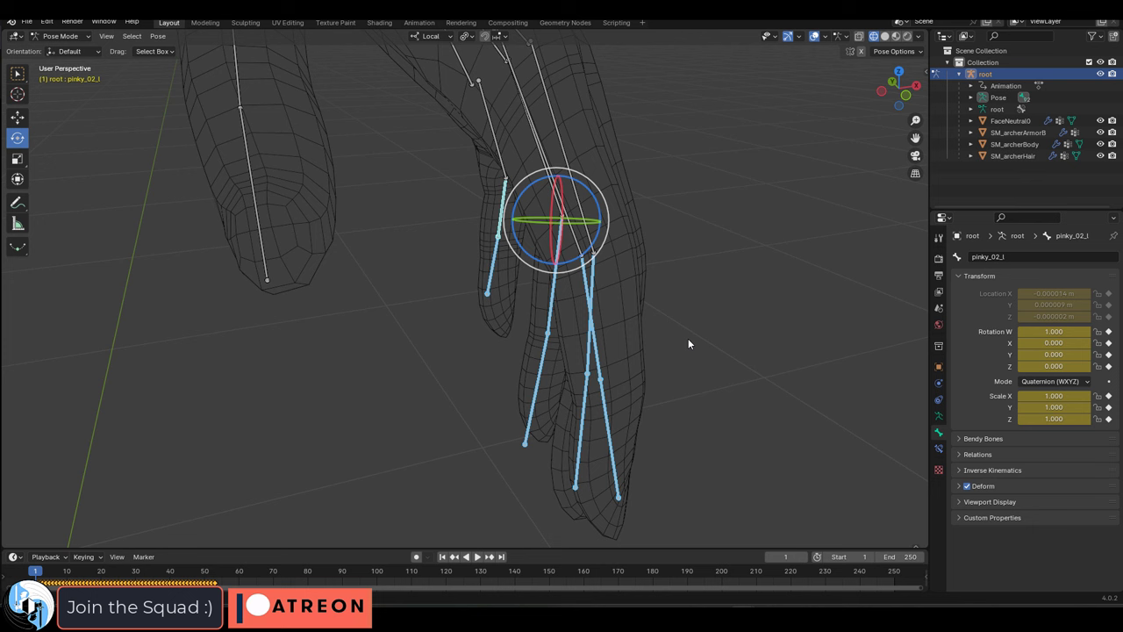
Step: Select the end bones of the left hand's fingers and rotate them to test the outer joints
{"action": "left_click_drag", "start_coordinate": [717, 509], "coordinate": [525, 332]}
{"action": "middle_click_drag", "start_coordinate": [686, 366], "coordinate": [681, 341]}
{"action": "left_click_drag", "start_coordinate": [614, 226], "coordinate": [585, 273]}
{"action": "middle_click_drag", "start_coordinate": [584, 274], "coordinate": [575, 343]}
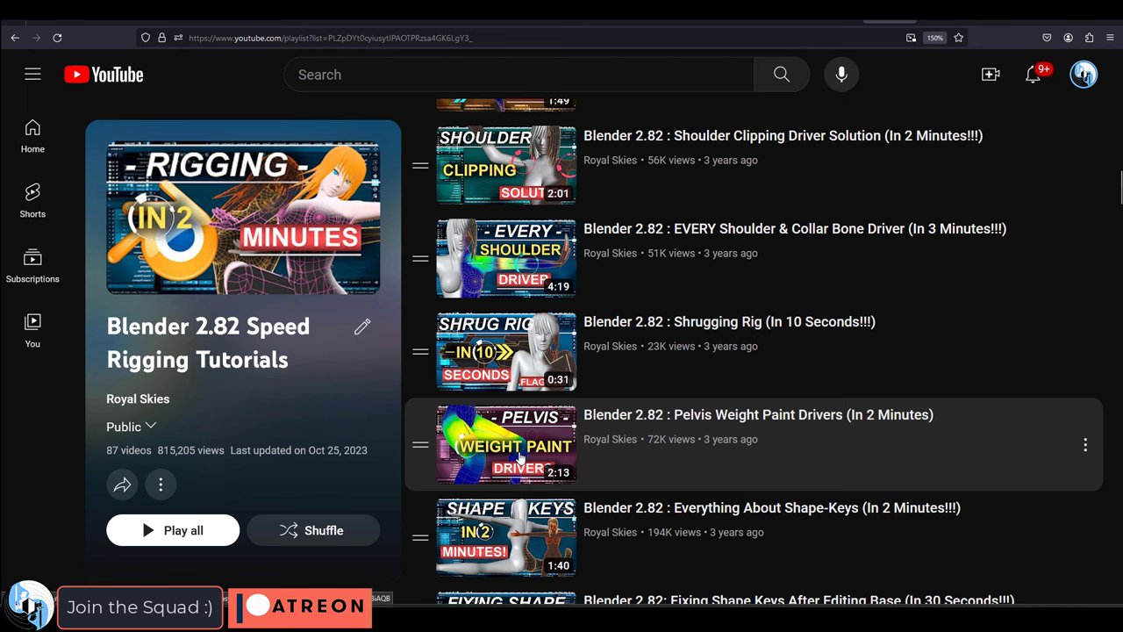
Step: Switch to the YouTube rigging playlist and open the "Pelvis Weight Paint Drivers (In 2 Minutes)" video
{"action": "left_click", "coordinate": [521, 456]}
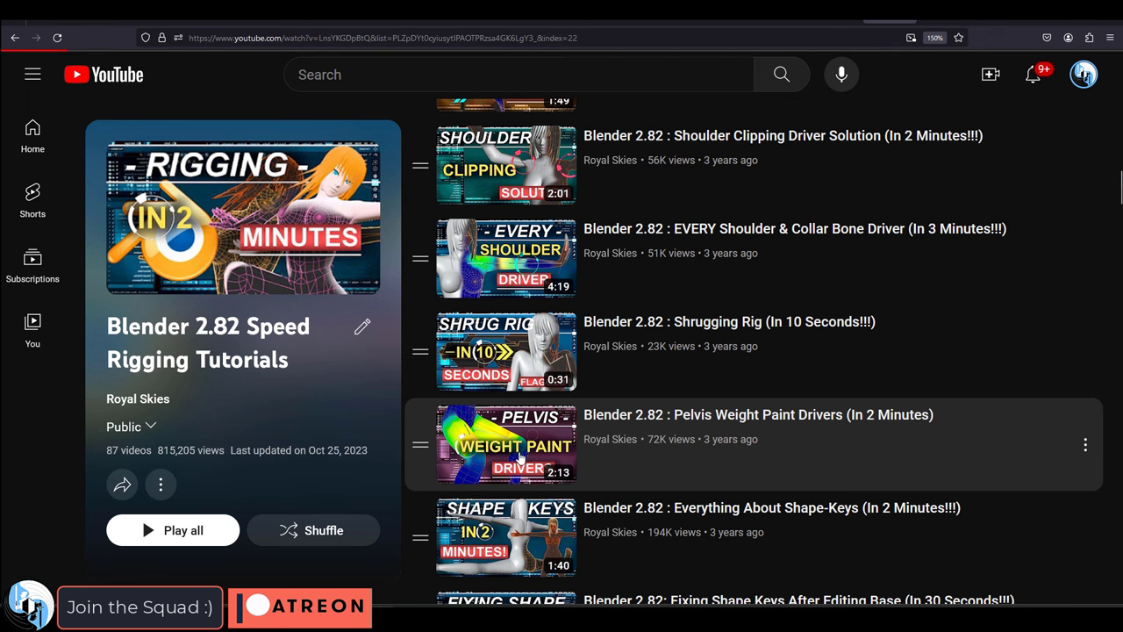
{"action": "key", "text": "f"}
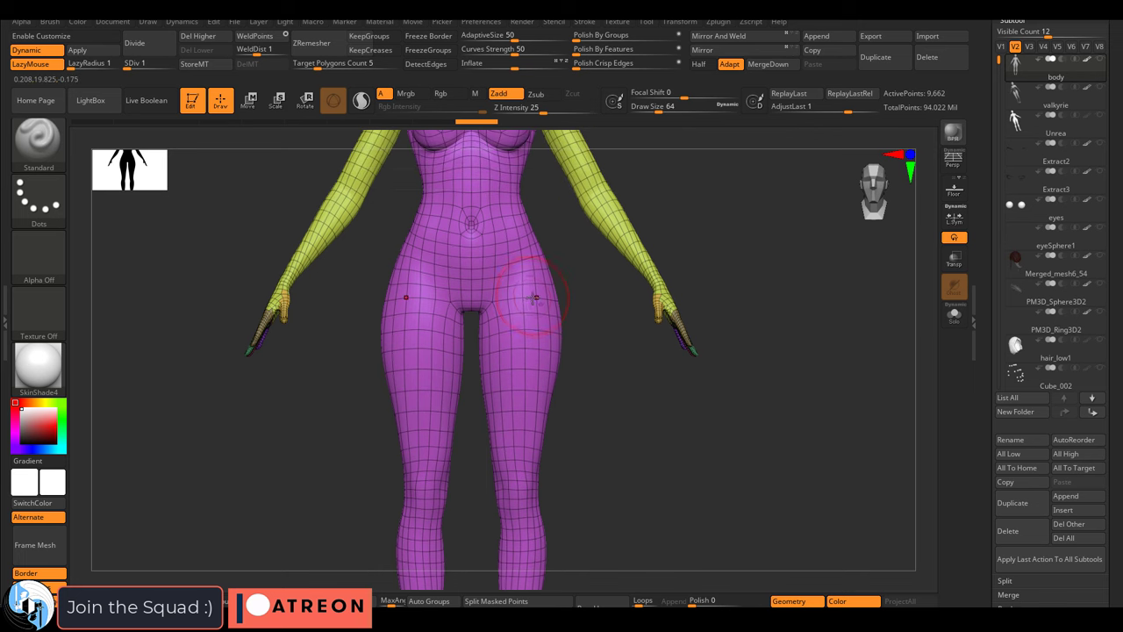
Step: Switch to ZBrush and examine the hip and buttock topology of the body subtool from behind and in front
{"action": "left_click_drag", "start_coordinate": [263, 325], "coordinate": [474, 320]}
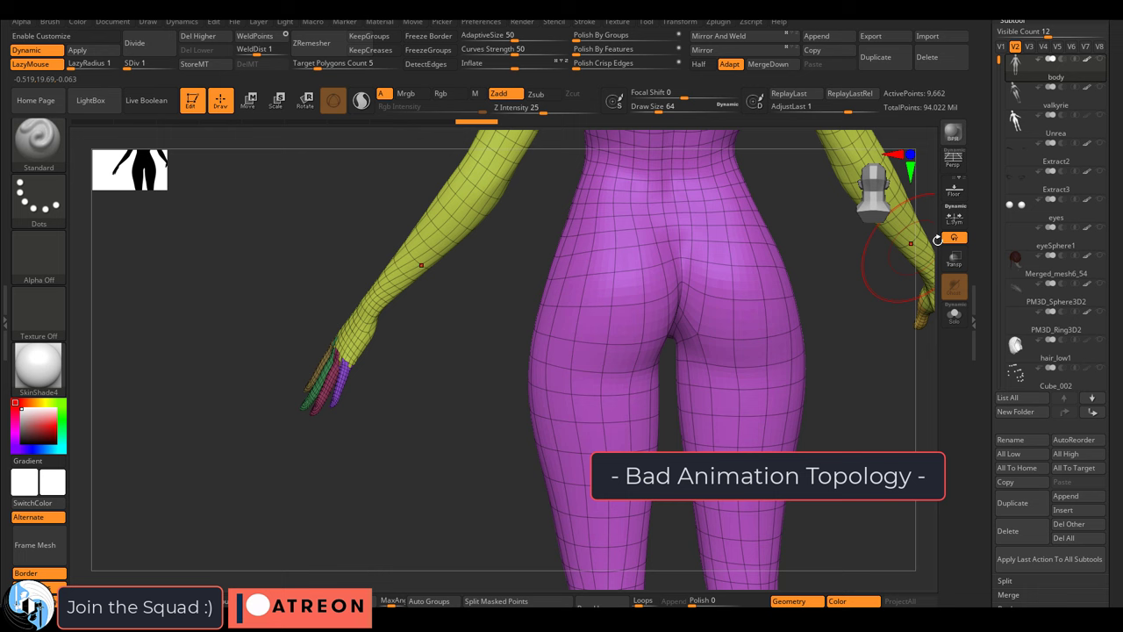
{"action": "right_click_drag", "start_coordinate": [642, 305], "coordinate": [589, 334], "text": "alt"}
{"action": "right_click_drag", "start_coordinate": [499, 363], "coordinate": [535, 340], "text": "alt"}
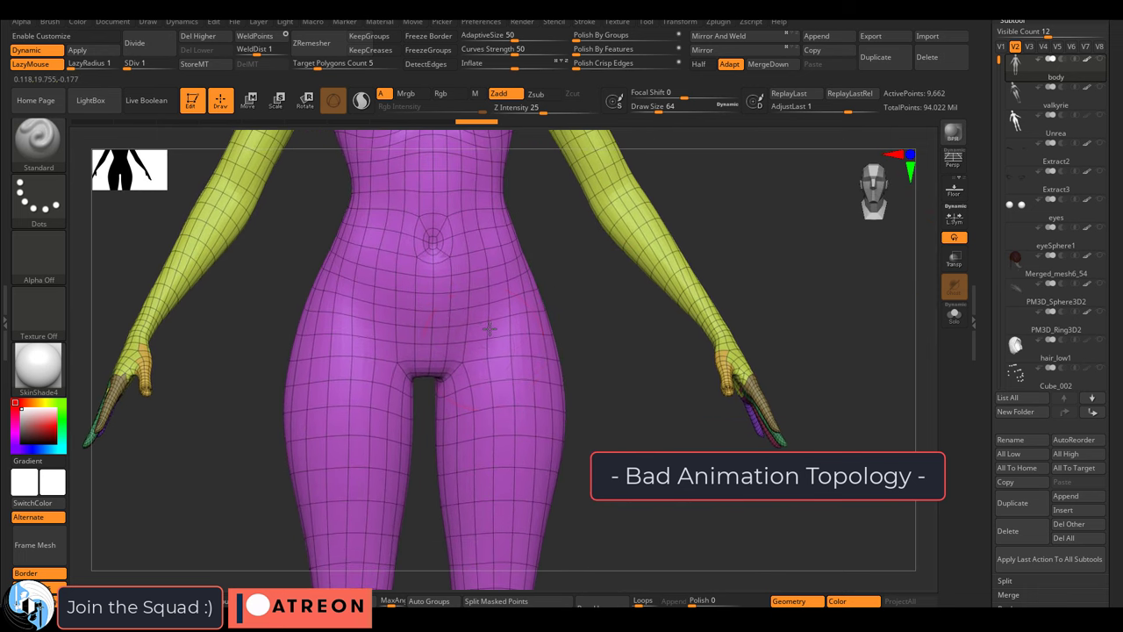
Step: Select the PreAdjusted2 subtool, raise it to subdivision level 2, and examine its edge flow around the hips
{"action": "scroll", "coordinate": [1034, 211], "scroll_direction": "down", "scroll_amount": 5}
{"action": "left_click", "coordinate": [1033, 211]}
{"action": "left_click", "coordinate": [1017, 234]}
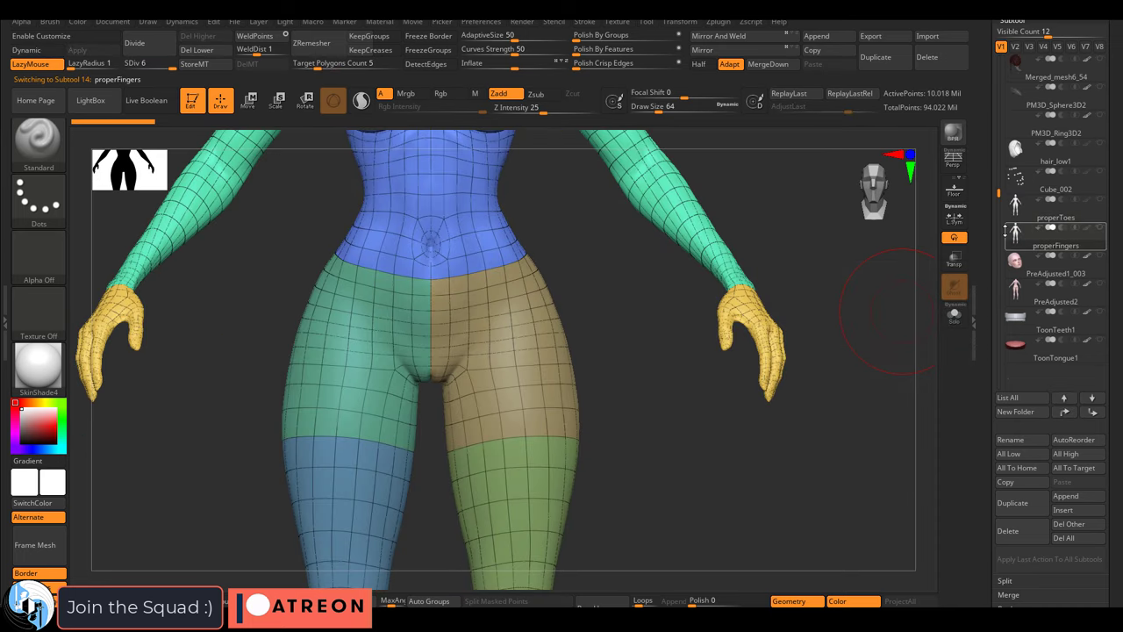
{"action": "left_click", "coordinate": [1017, 291]}
{"action": "key", "text": "d"}
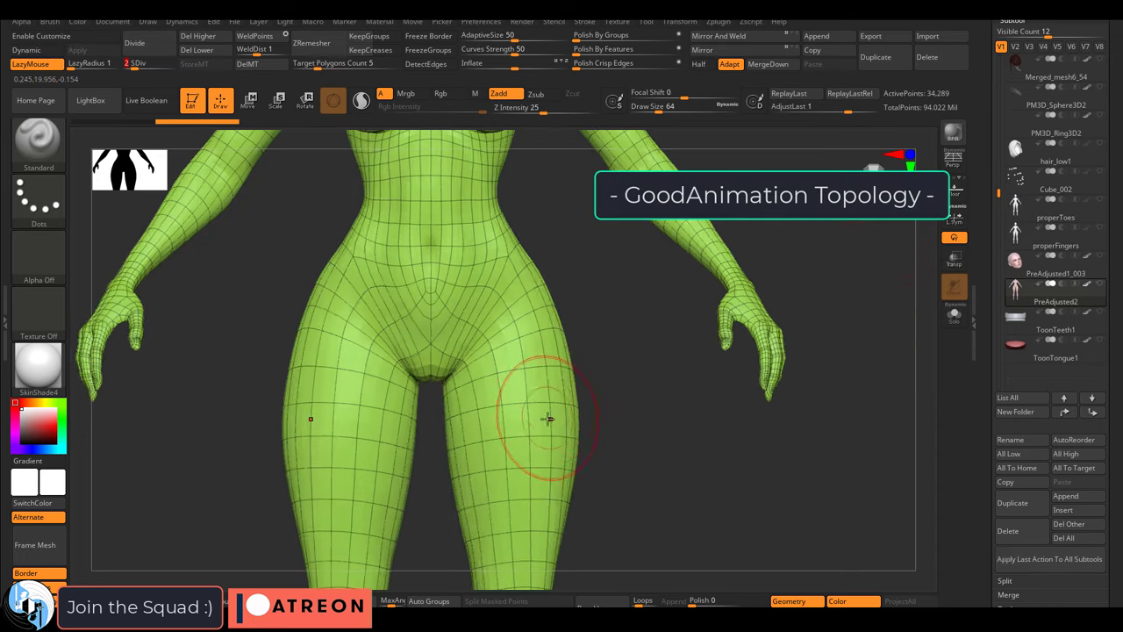
{"action": "right_click_drag", "start_coordinate": [549, 418], "coordinate": [456, 417]}
{"action": "left_click_drag", "start_coordinate": [457, 416], "coordinate": [530, 419]}
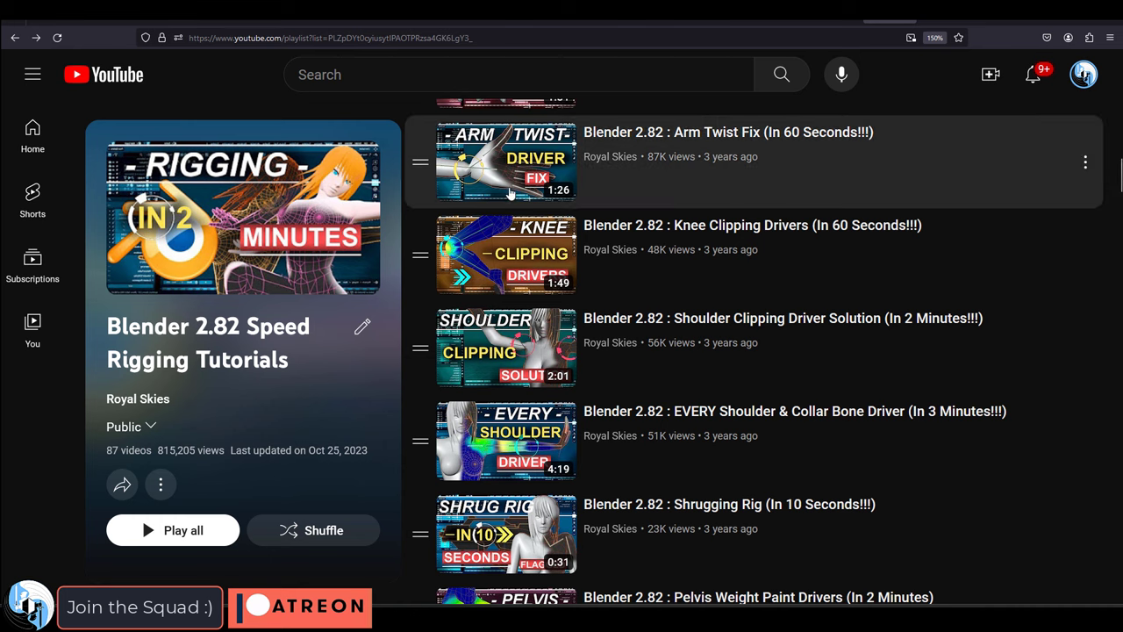
Step: Switch to the YouTube rigging playlist and open the "Arm Twist Fix (In 60 Seconds!!!)" video
{"action": "scroll", "coordinate": [538, 334], "scroll_direction": "up", "scroll_amount": 2}
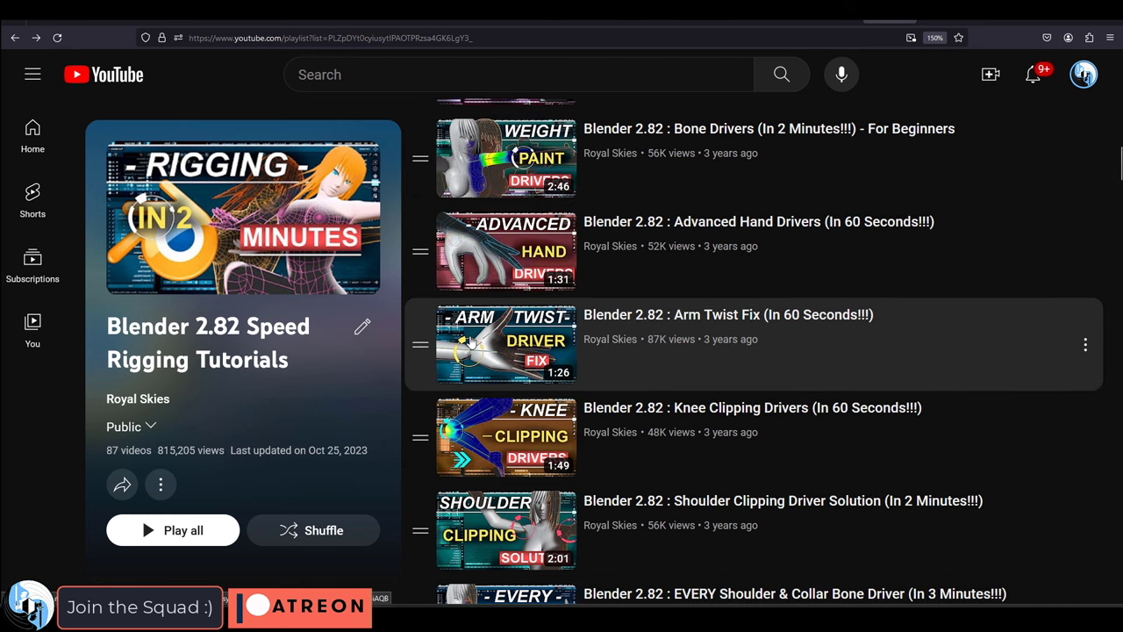
{"action": "left_click", "coordinate": [471, 343]}
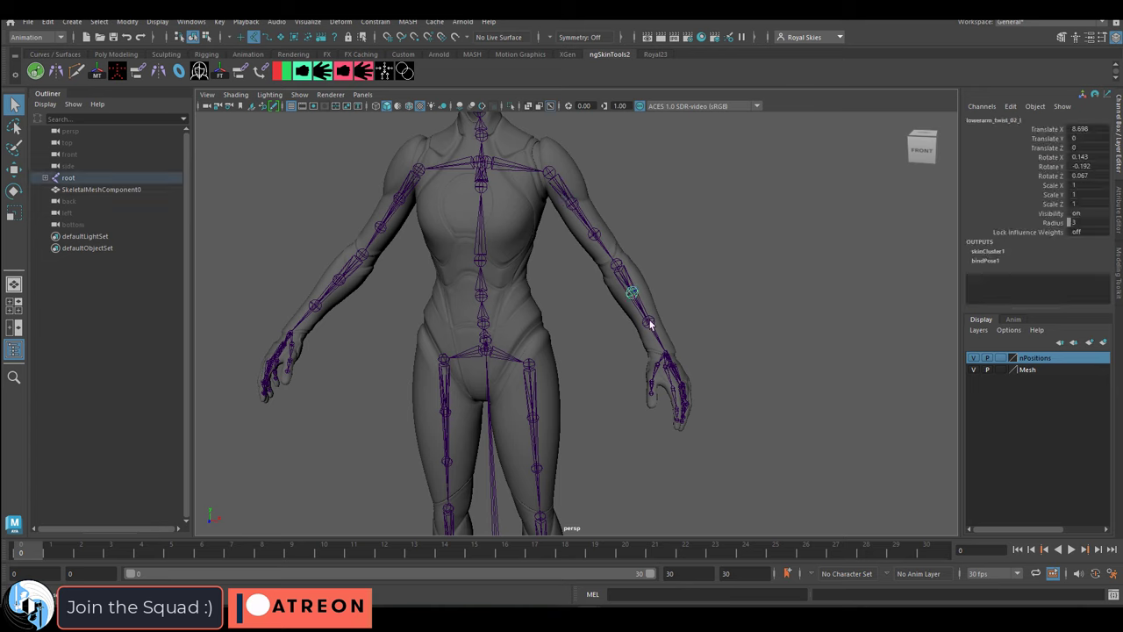
Step: Switch to Maya and twist the hand_l joint about its X axis to about -188 degrees
{"action": "key", "text": "e"}
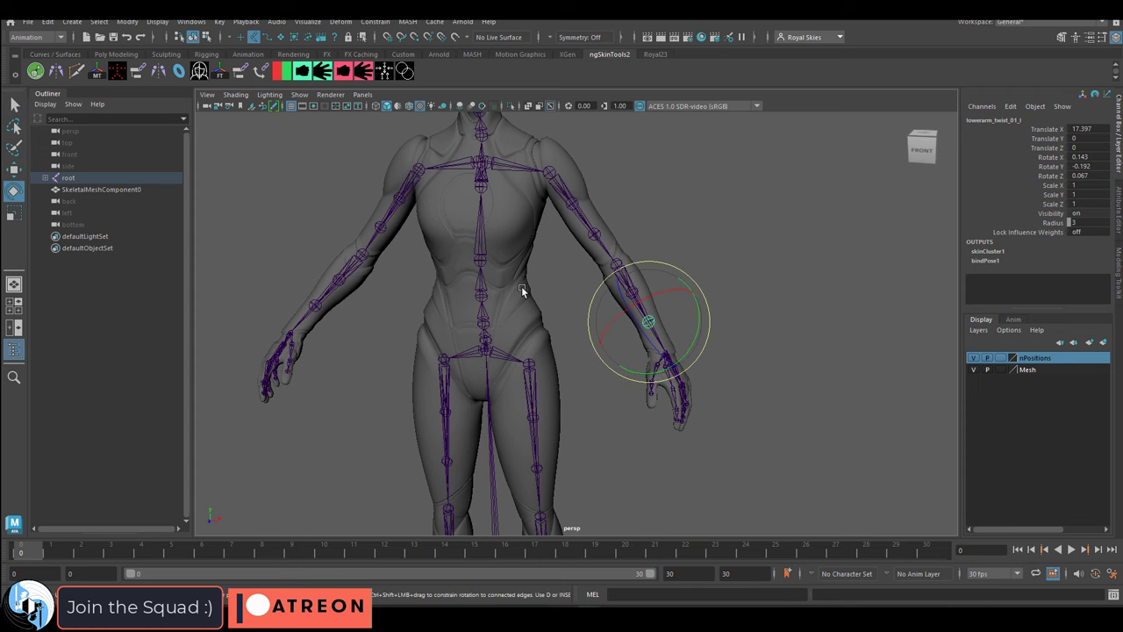
{"action": "right_click_drag", "start_coordinate": [523, 291], "coordinate": [764, 388], "text": "alt"}
{"action": "middle_click_drag", "start_coordinate": [764, 388], "coordinate": [701, 330], "text": "alt"}
{"action": "right_click_drag", "start_coordinate": [700, 330], "coordinate": [782, 349], "text": "alt"}
{"action": "left_click_drag", "start_coordinate": [782, 349], "coordinate": [746, 346], "text": "alt"}
{"action": "left_click", "coordinate": [627, 326]}
{"action": "left_click_drag", "start_coordinate": [635, 302], "coordinate": [743, 307]}
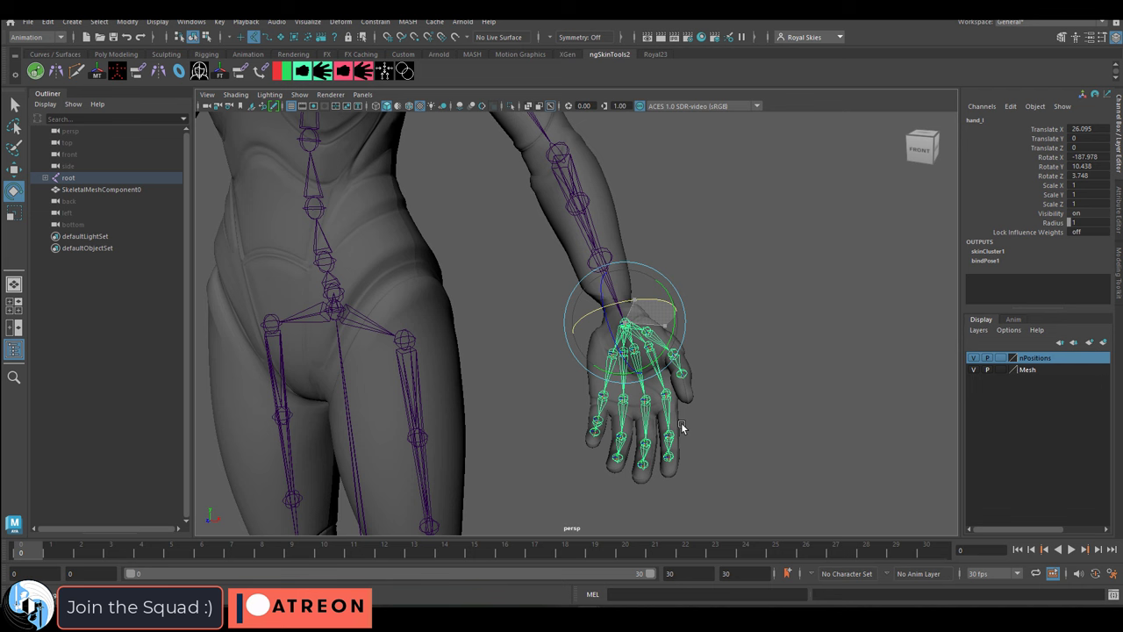
Step: Twist lowerarm_twist_01_l to about -77 degrees and lowerarm_twist_02_l to about -40 degrees around their X axes
{"action": "left_click_drag", "start_coordinate": [686, 423], "coordinate": [704, 425], "text": "alt"}
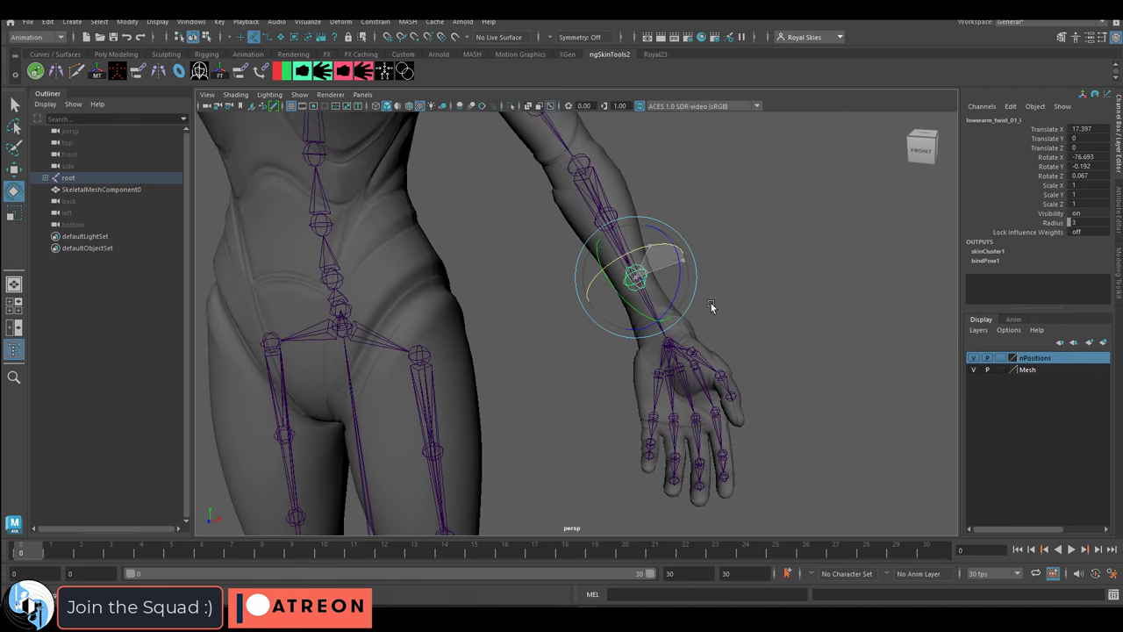
{"action": "left_click", "coordinate": [677, 243]}
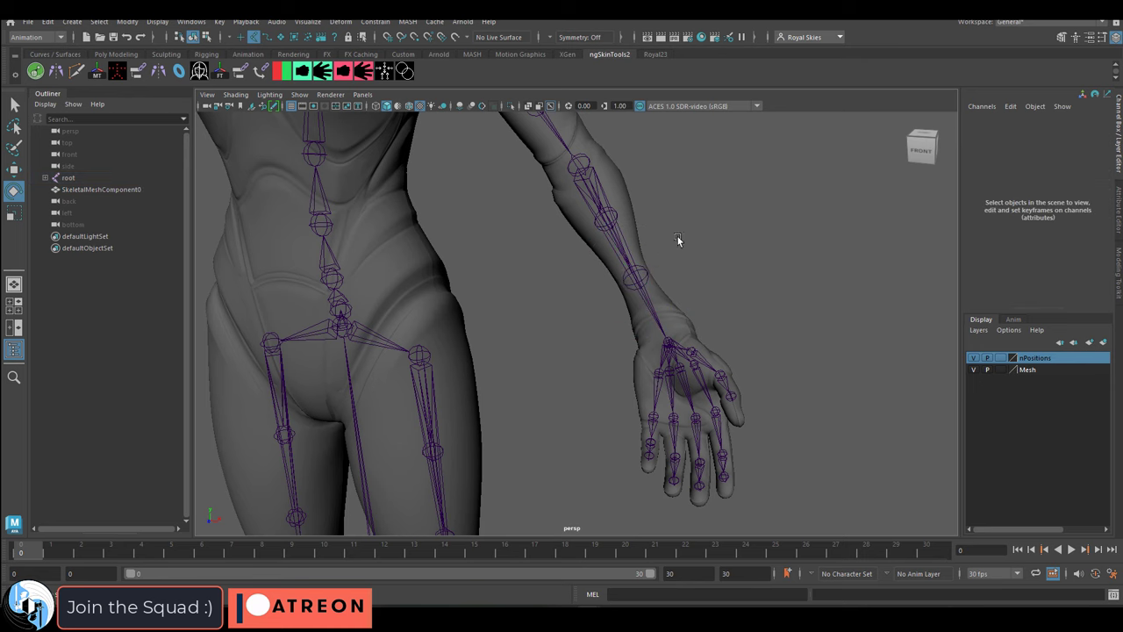
{"action": "left_click", "coordinate": [616, 212]}
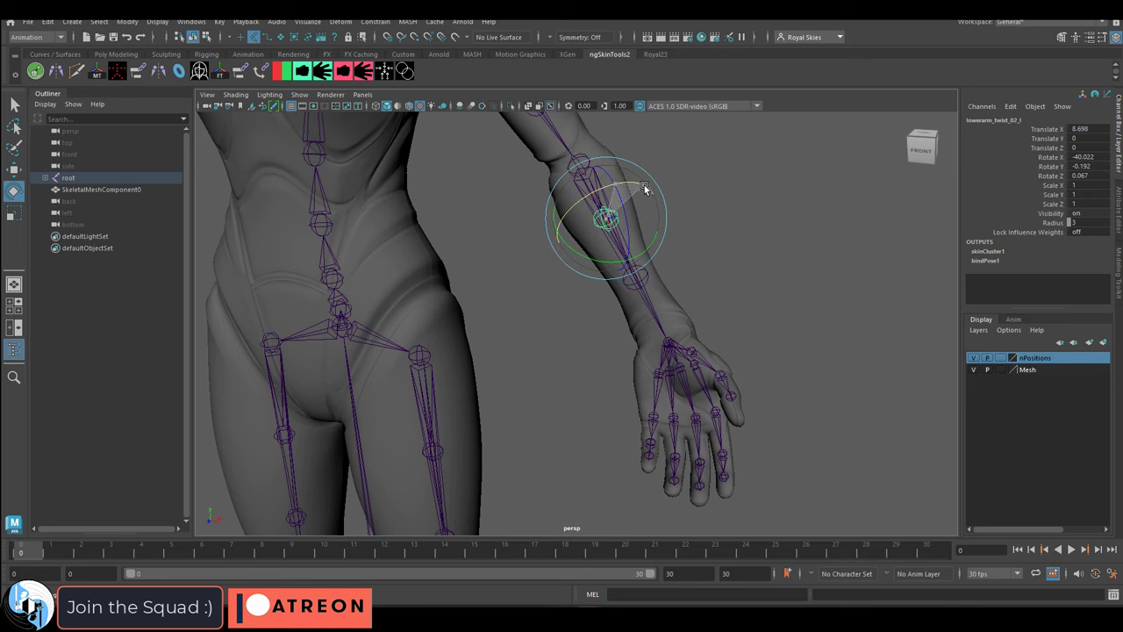
{"action": "middle_click_drag", "start_coordinate": [643, 192], "coordinate": [589, 234], "text": "alt"}
{"action": "left_click", "coordinate": [728, 339]}
{"action": "left_click_drag", "start_coordinate": [728, 339], "coordinate": [691, 343], "text": "alt"}
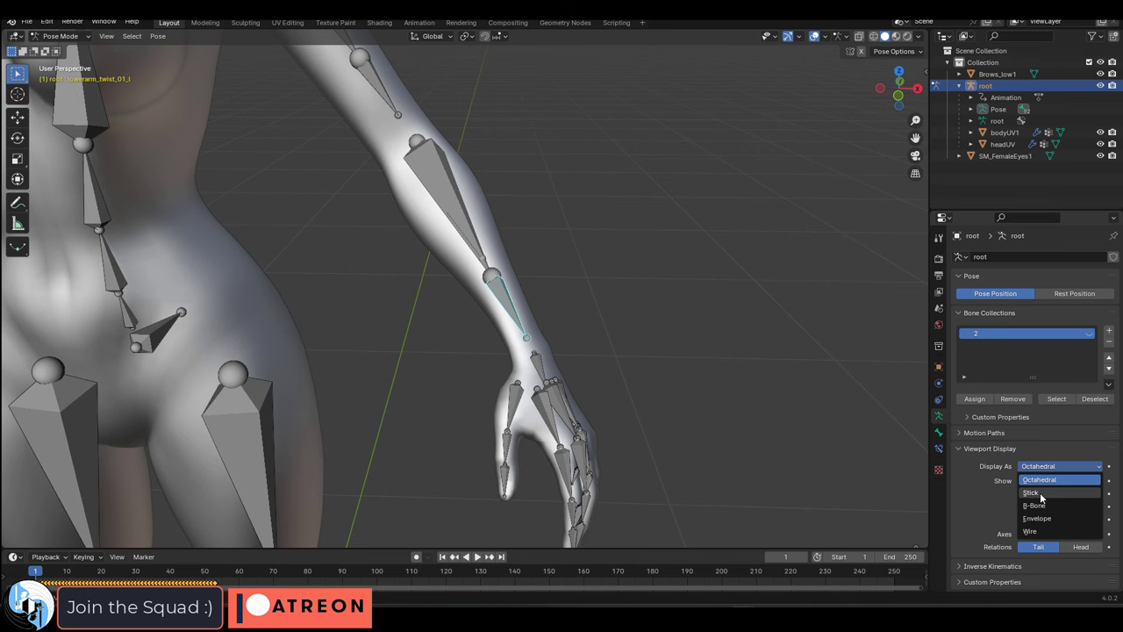
Step: Switch to Blender, display the armature's bones as Stick, and select the lowerarm_twist_01_l bone
{"action": "left_click", "coordinate": [1032, 493]}
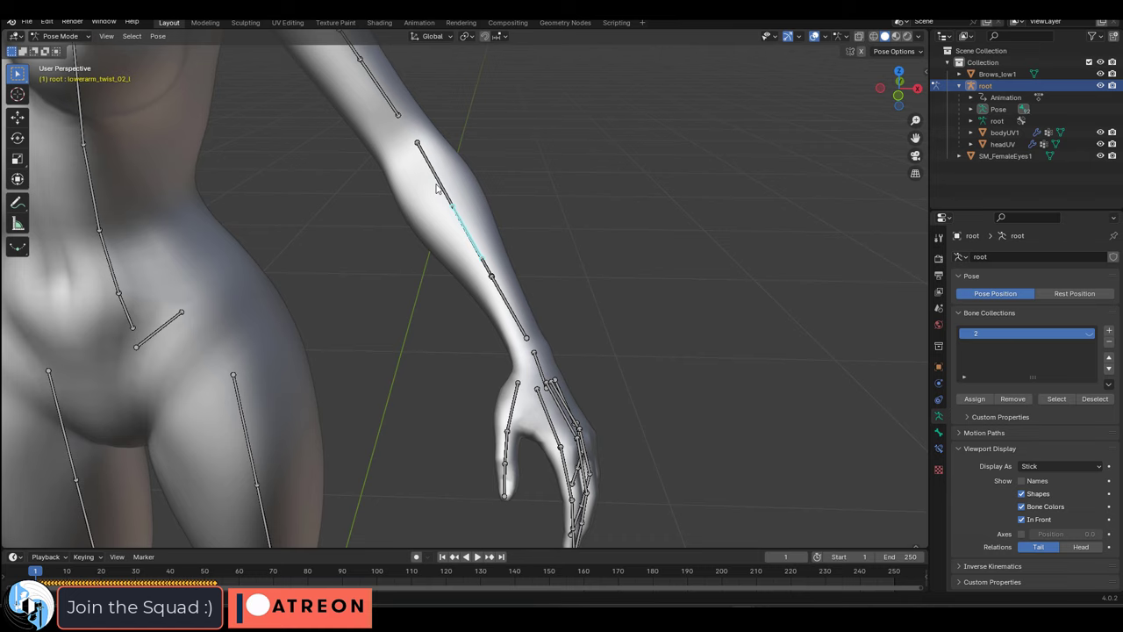
{"action": "left_click", "coordinate": [513, 309]}
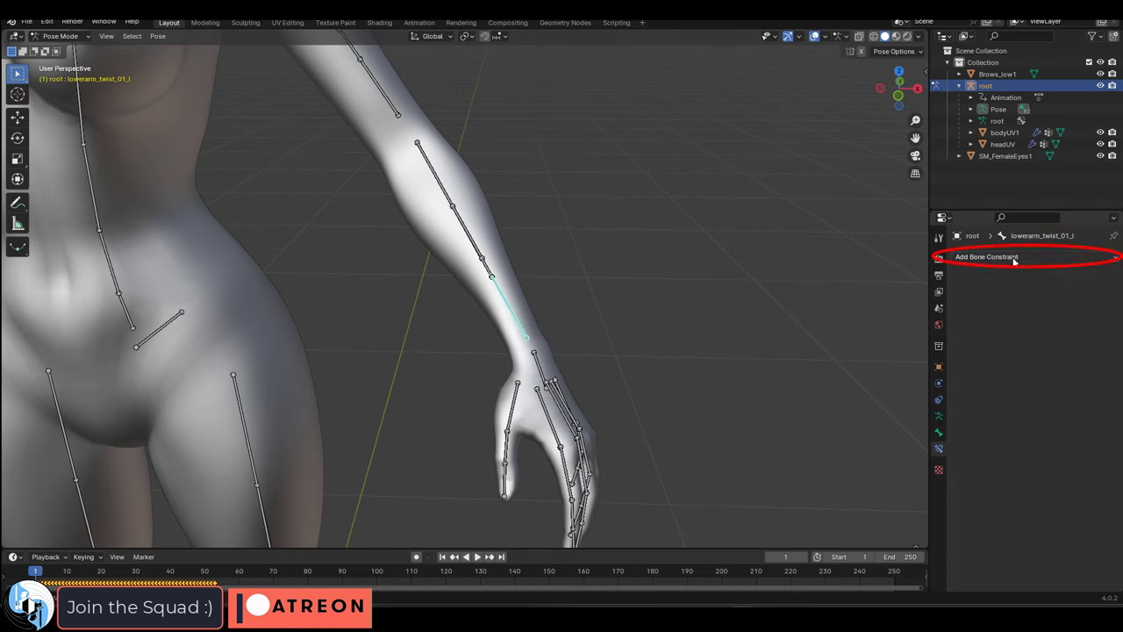
Step: Add a Copy Rotation constraint to lowerarm_twist_01_l that targets the hand_l bone of root
{"action": "left_click", "coordinate": [1014, 257]}
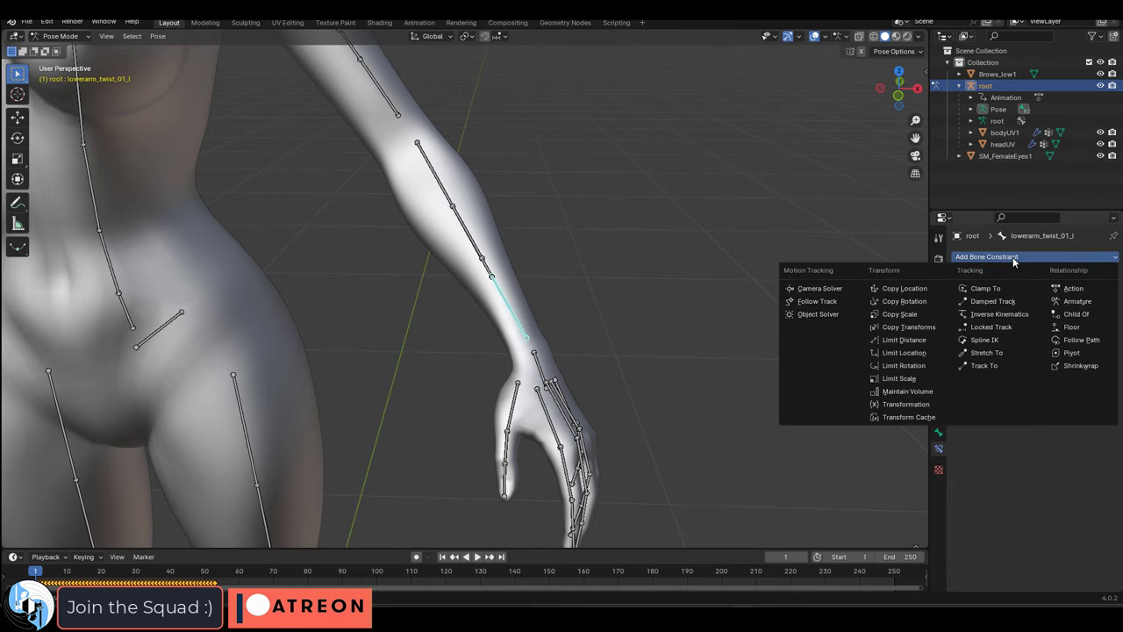
{"action": "left_click", "coordinate": [918, 300]}
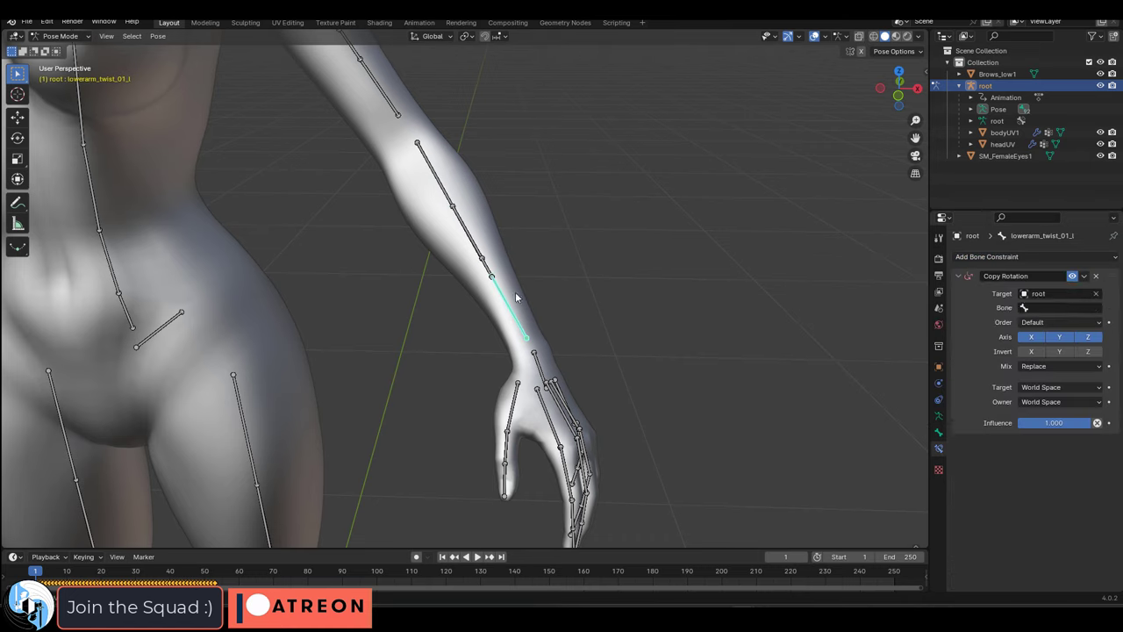
{"action": "left_click", "coordinate": [1053, 308]}
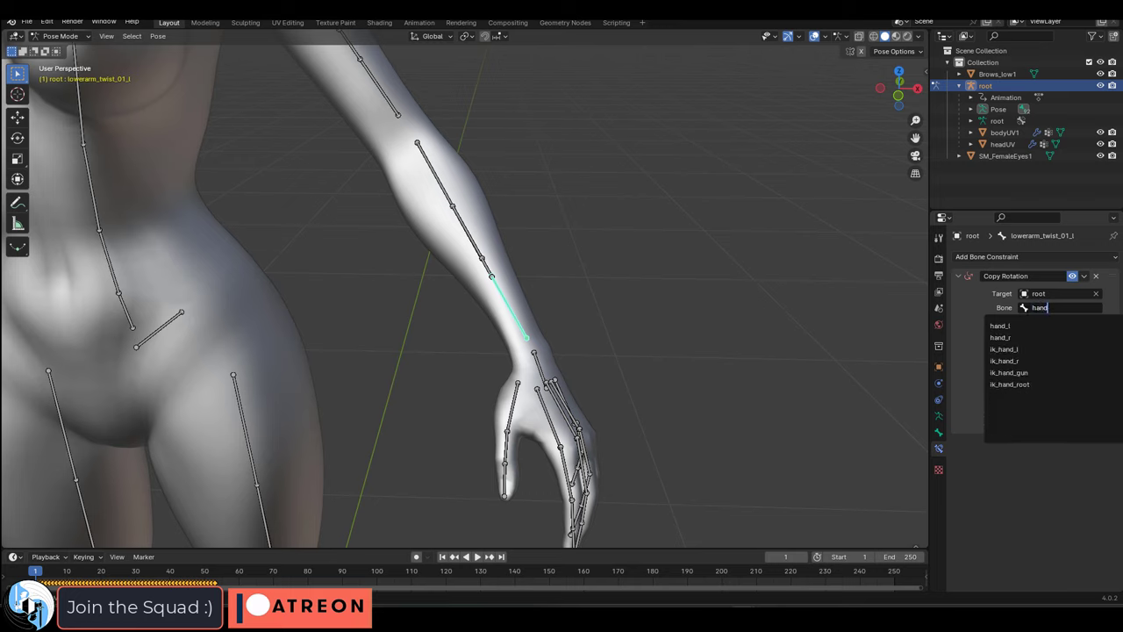
{"action": "left_click", "coordinate": [1040, 325]}
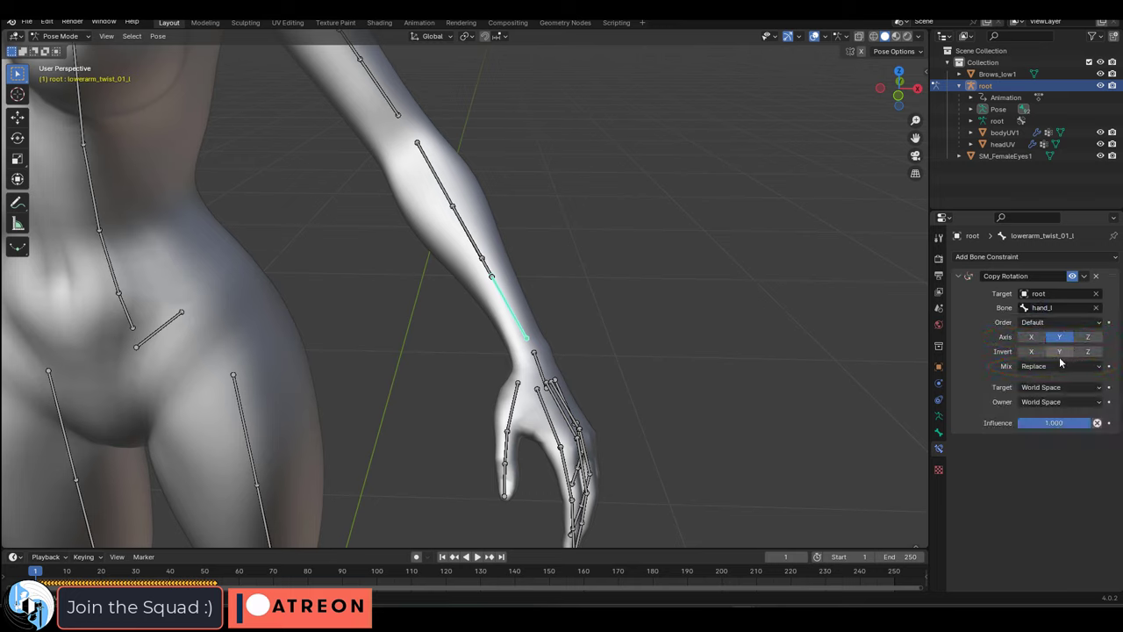
Step: Restrict the Copy Rotation constraint to the Y axis with Offset (Legacy) mix and Local Space for target and owner
{"action": "left_click", "coordinate": [1046, 431]}
{"action": "left_click", "coordinate": [1042, 401]}
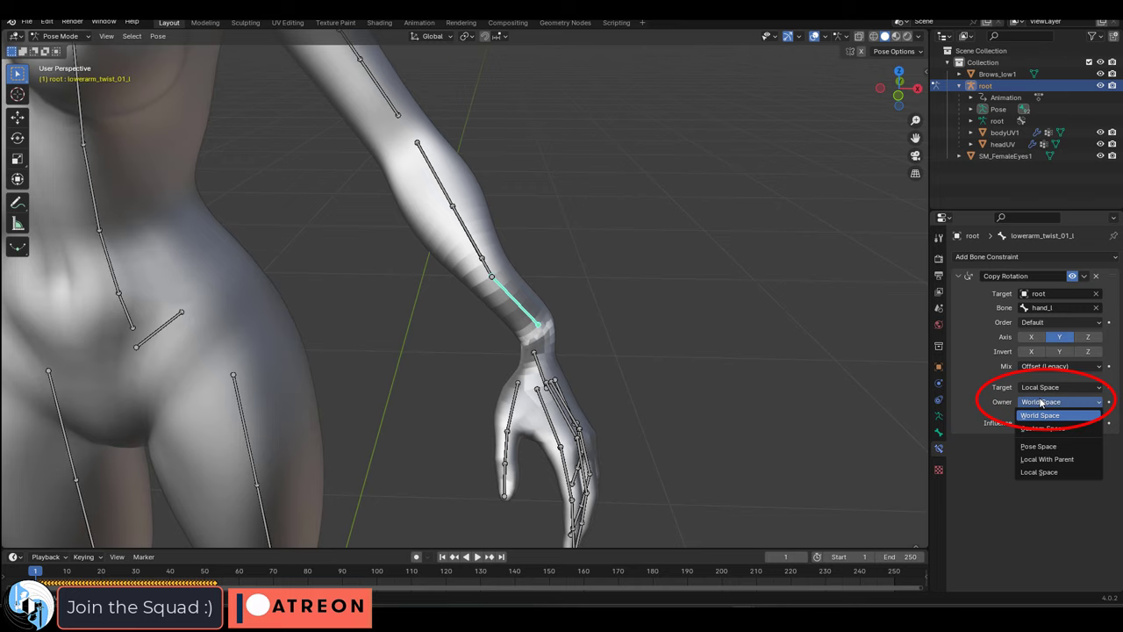
{"action": "left_click", "coordinate": [1034, 472]}
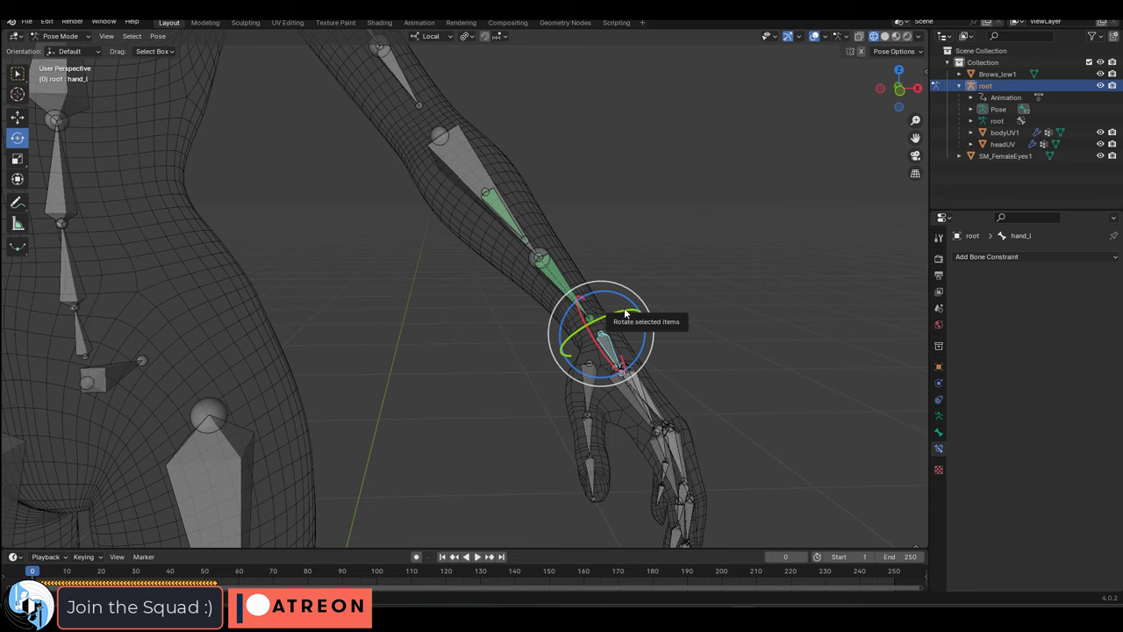
Step: Rotate the hand_l bone to test how the constrained forearm twist bones follow the wrist
{"action": "left_click_drag", "start_coordinate": [582, 301], "coordinate": [813, 387]}
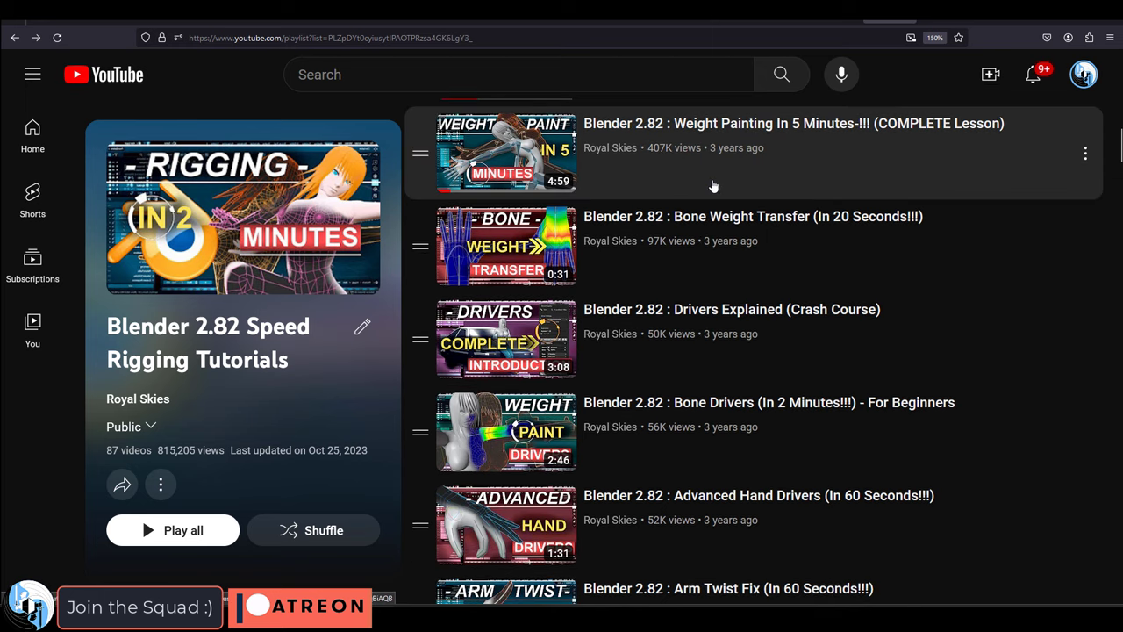
Step: Switch to the YouTube rigging playlist and browse back to its weight painting lessons
{"action": "scroll", "coordinate": [711, 184], "scroll_direction": "up", "scroll_amount": 3}
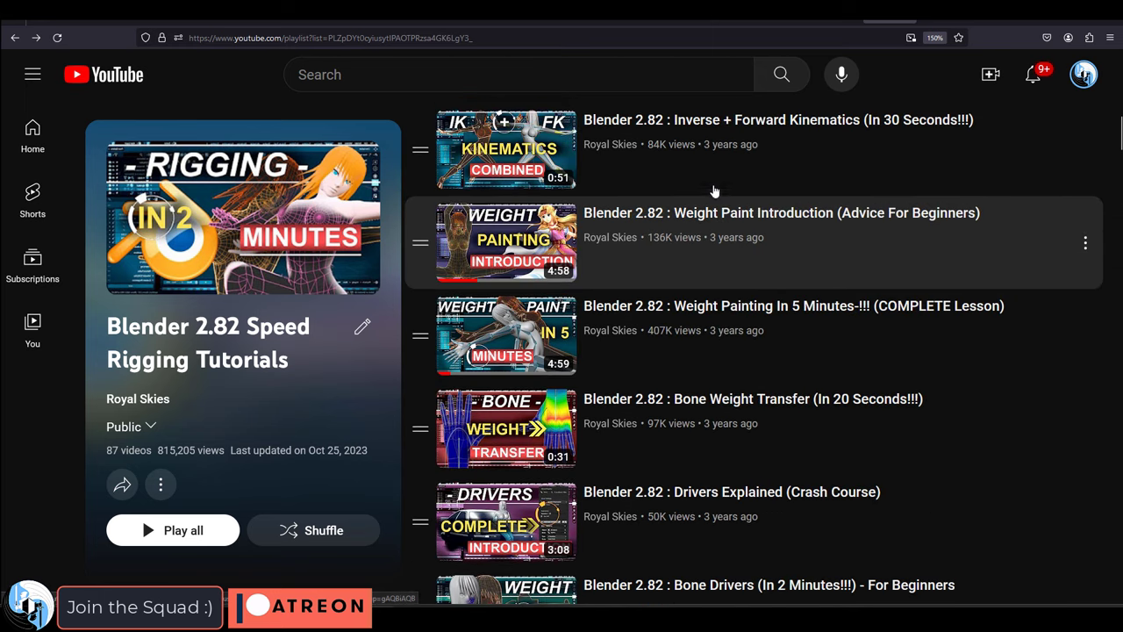
Step: Look through the rigging playlist from the weight painting lessons to the Bone Drivers and Arm Twist Fix videos
{"action": "scroll", "coordinate": [745, 201], "scroll_direction": "up", "scroll_amount": 1}
{"action": "scroll", "coordinate": [745, 195], "scroll_direction": "down", "scroll_amount": 4}
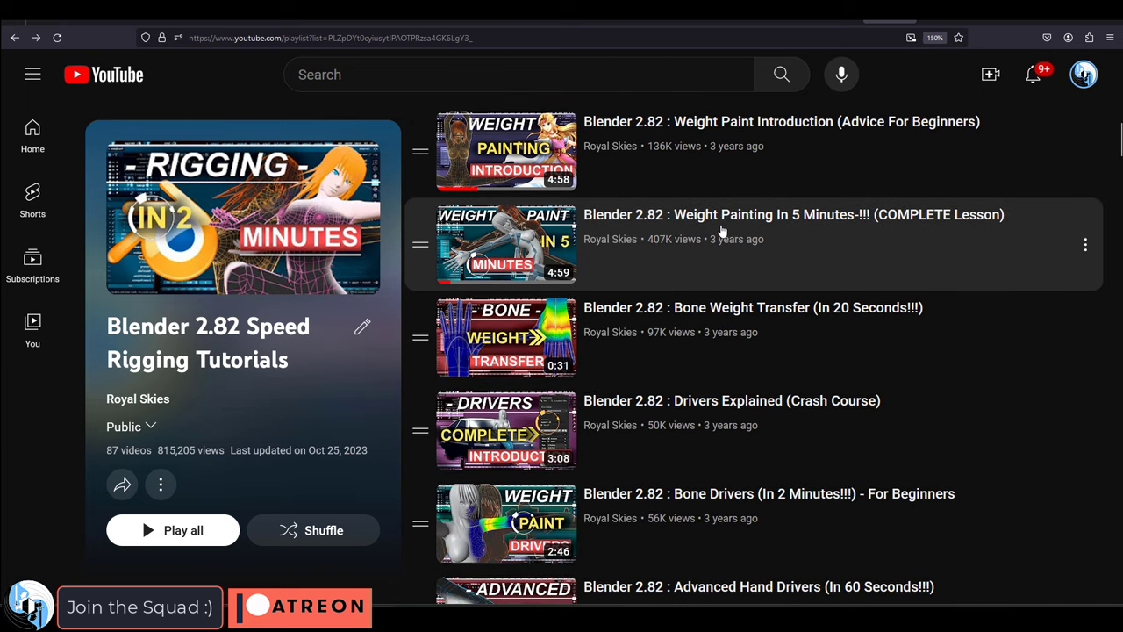
{"action": "scroll", "coordinate": [721, 231], "scroll_direction": "down", "scroll_amount": 1}
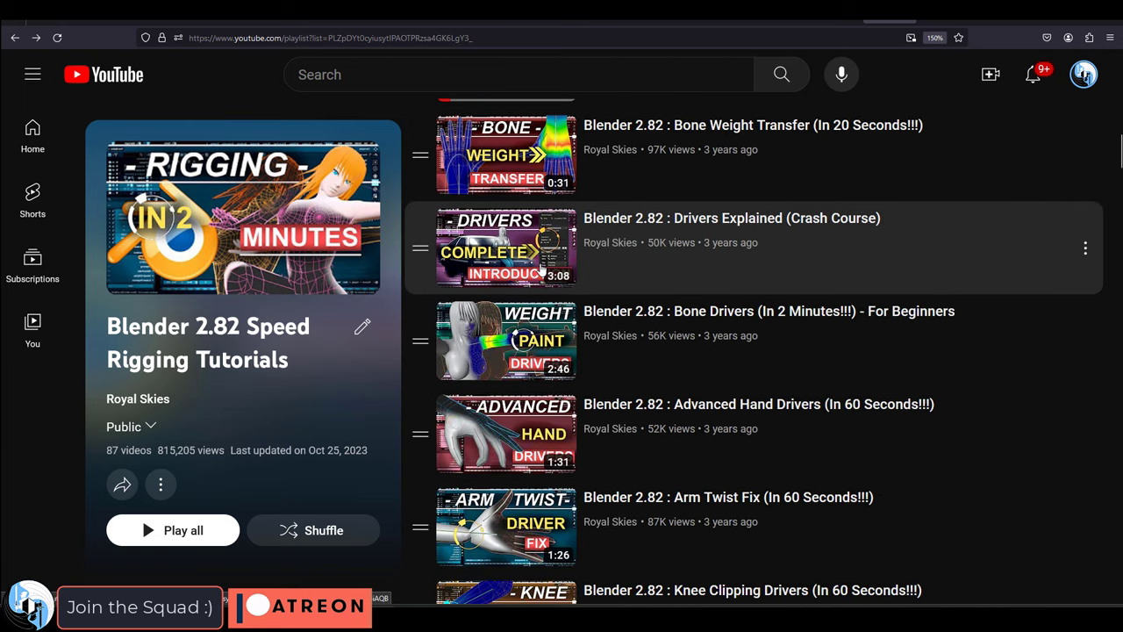
{"action": "left_click", "coordinate": [507, 347]}
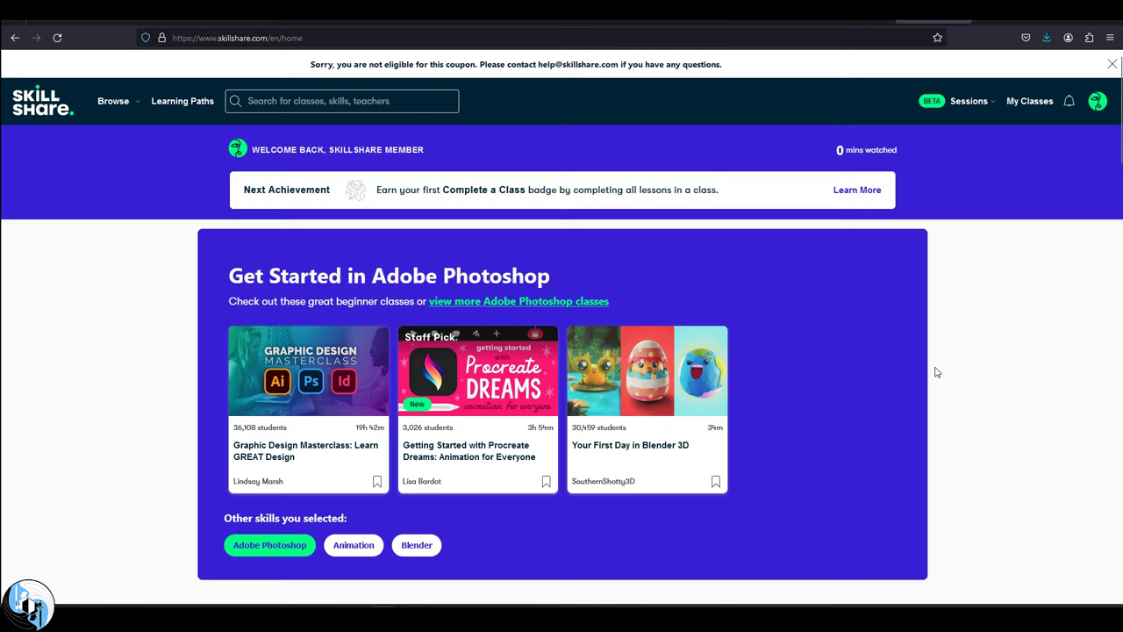
Step: Switch to the Skillshare home page and browse its recommended learning paths and classes
{"action": "scroll", "coordinate": [935, 372], "scroll_direction": "down", "scroll_amount": 2}
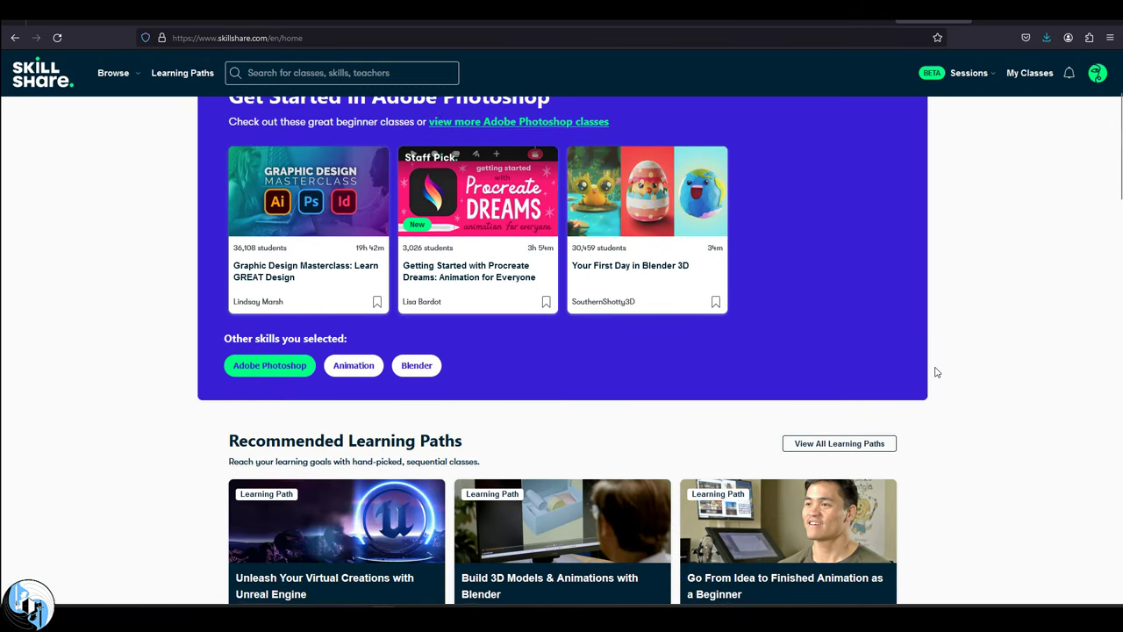
{"action": "scroll", "coordinate": [1026, 381], "scroll_direction": "down", "scroll_amount": 3}
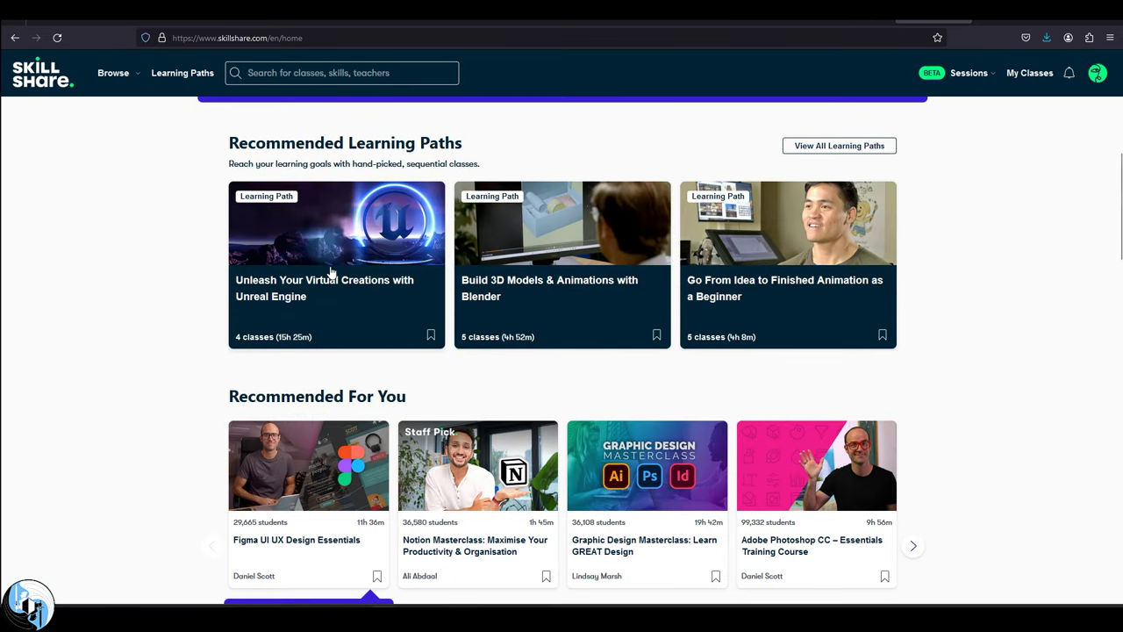
{"action": "scroll", "coordinate": [329, 272], "scroll_direction": "down", "scroll_amount": 5}
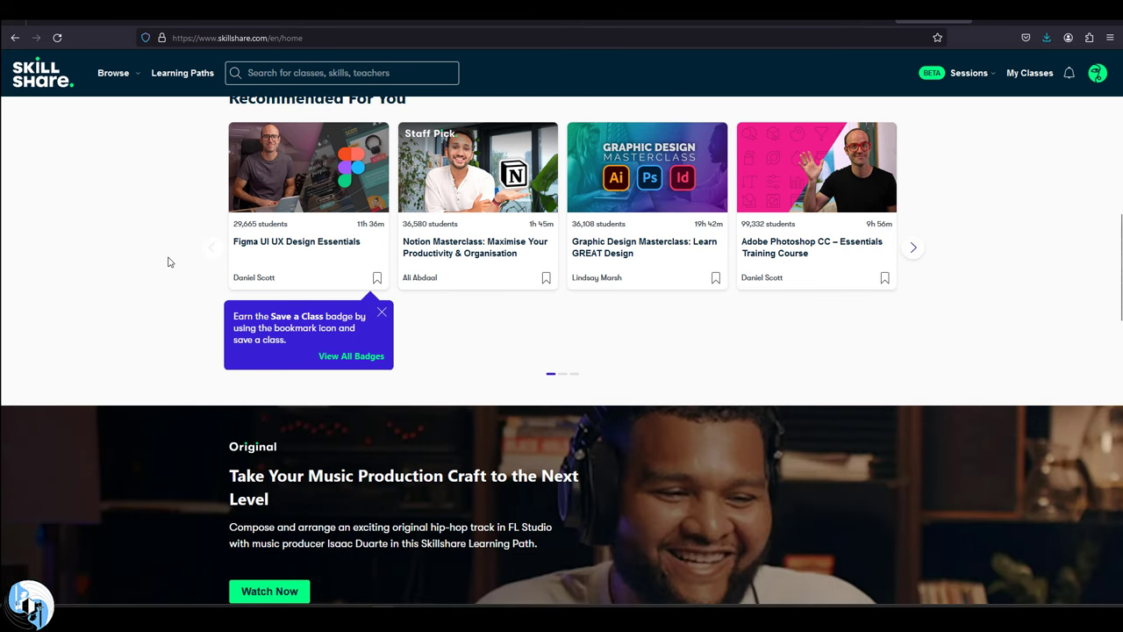
{"action": "scroll", "coordinate": [169, 262], "scroll_direction": "down", "scroll_amount": 5}
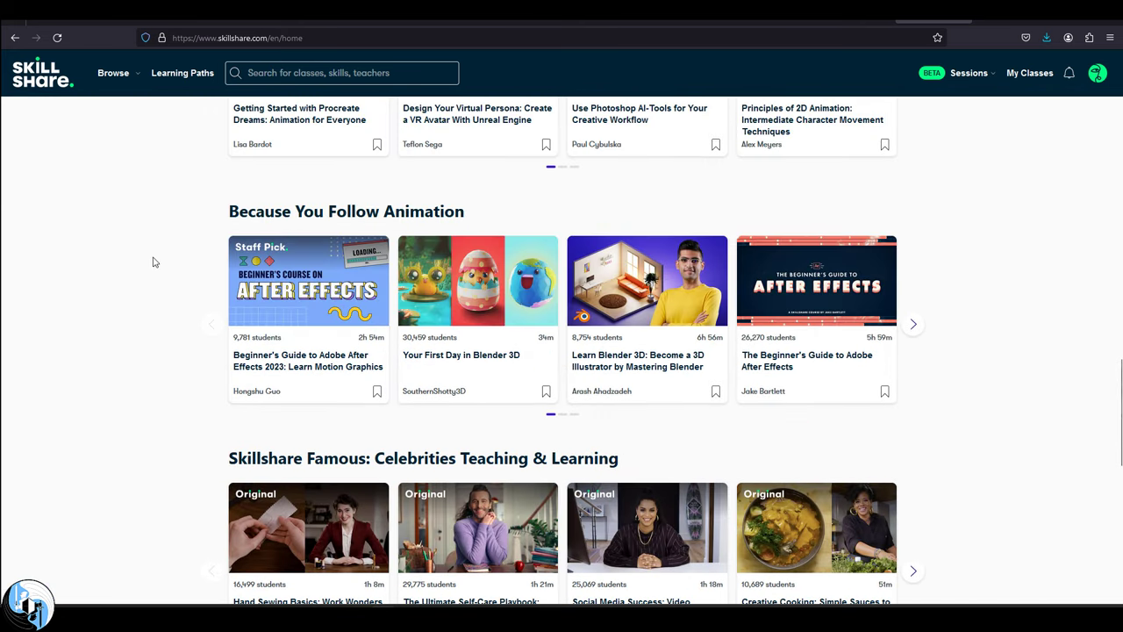
{"action": "scroll", "coordinate": [149, 263], "scroll_direction": "down", "scroll_amount": 5}
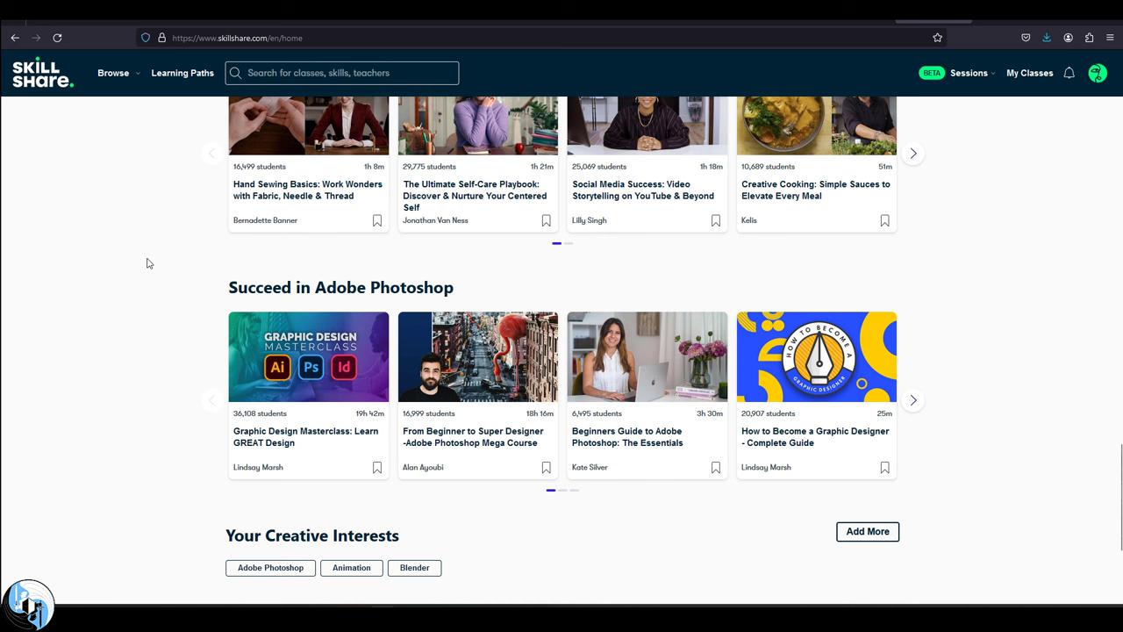
{"action": "scroll", "coordinate": [148, 263], "scroll_direction": "down", "scroll_amount": 3}
{"action": "scroll", "coordinate": [148, 263], "scroll_direction": "up", "scroll_amount": 12}
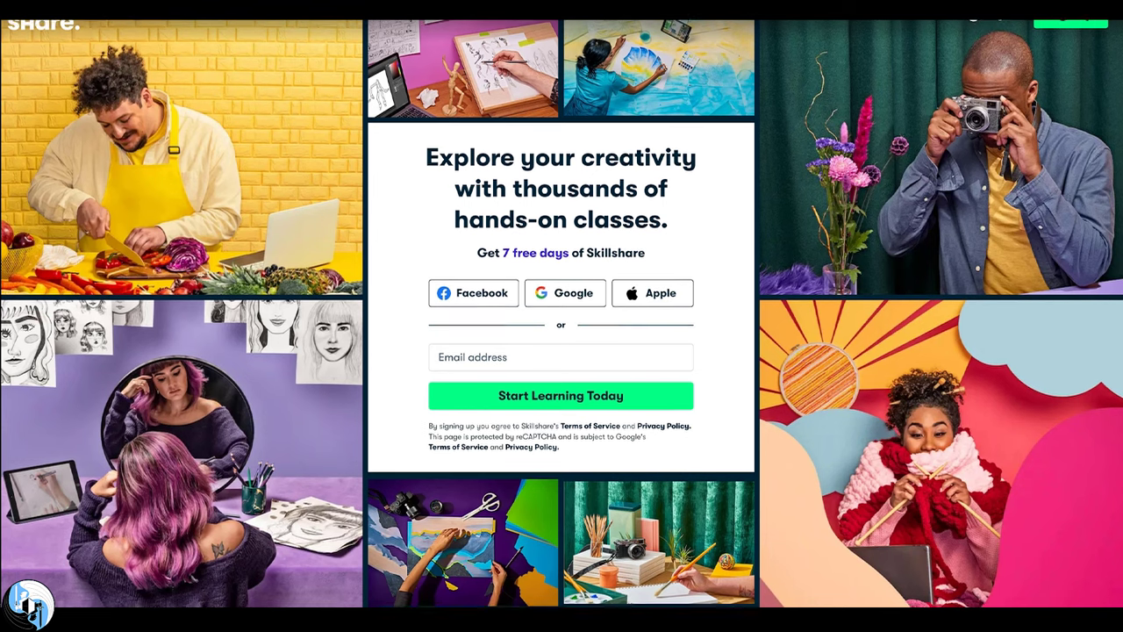
Step: Browse the featured Skillshare courses and examine the Find Your Style class with its description and student projects
{"action": "scroll", "coordinate": [562, 313], "scroll_direction": "down", "scroll_amount": 6}
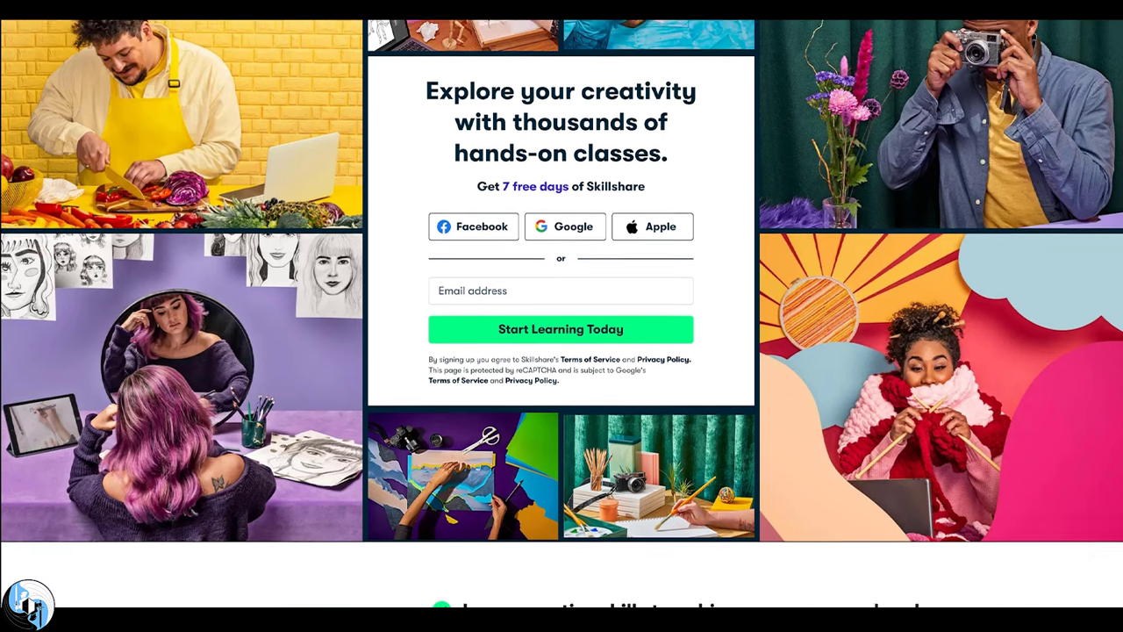
{"action": "scroll", "coordinate": [662, 294], "scroll_direction": "down", "scroll_amount": 7}
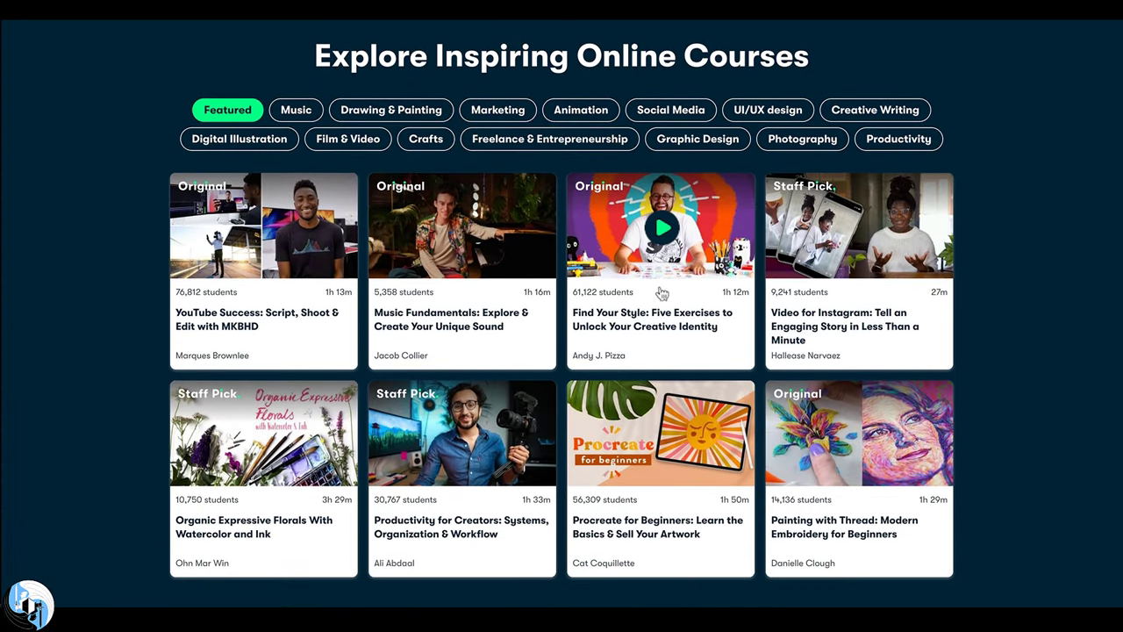
{"action": "left_click", "coordinate": [662, 293]}
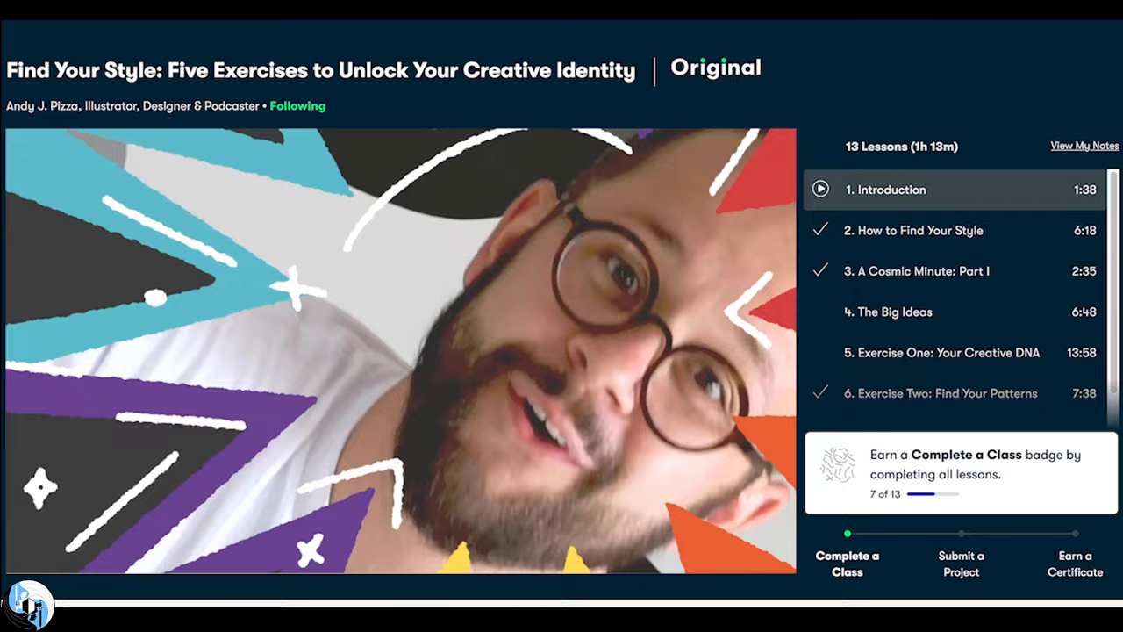
{"action": "scroll", "coordinate": [23, 484], "scroll_direction": "down", "scroll_amount": 6}
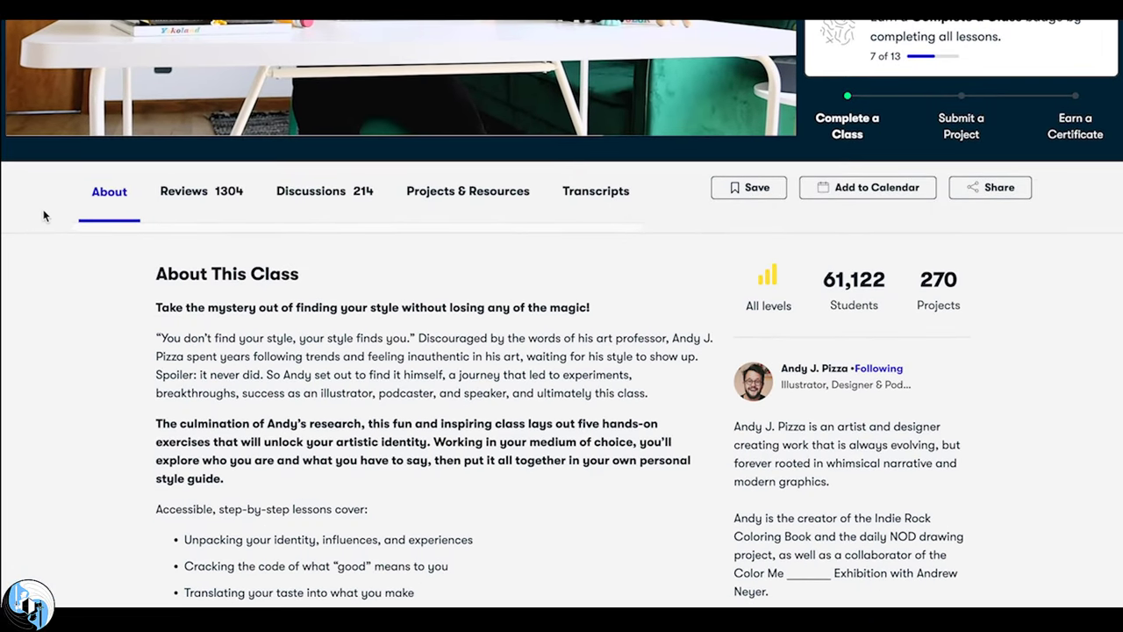
{"action": "left_click", "coordinate": [183, 202]}
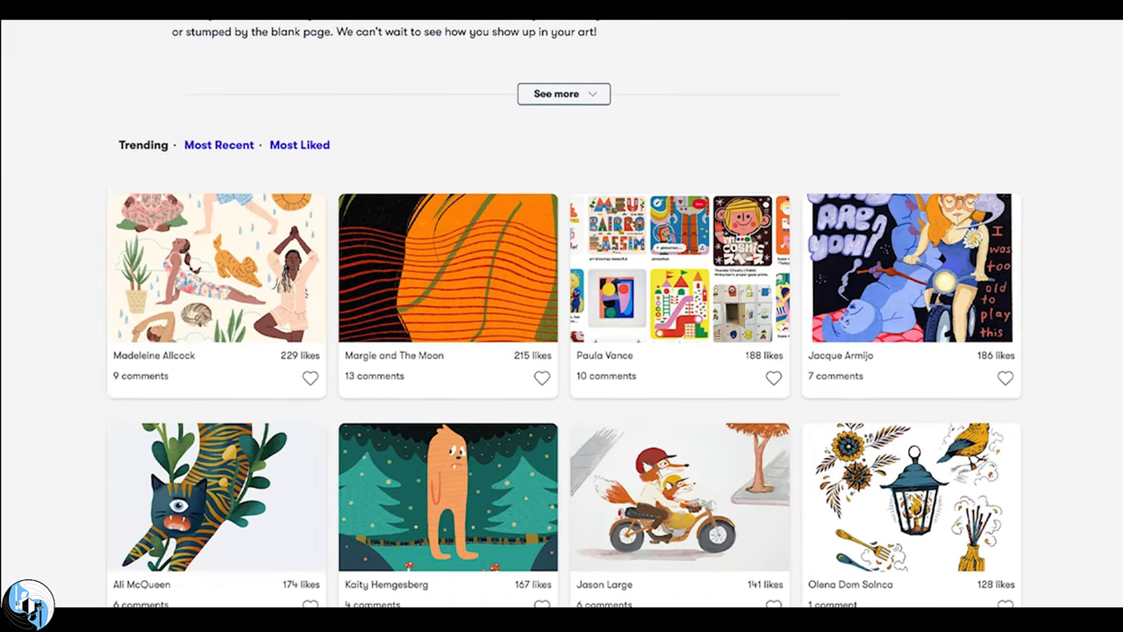
{"action": "scroll", "coordinate": [561, 316], "scroll_direction": "down", "scroll_amount": 5}
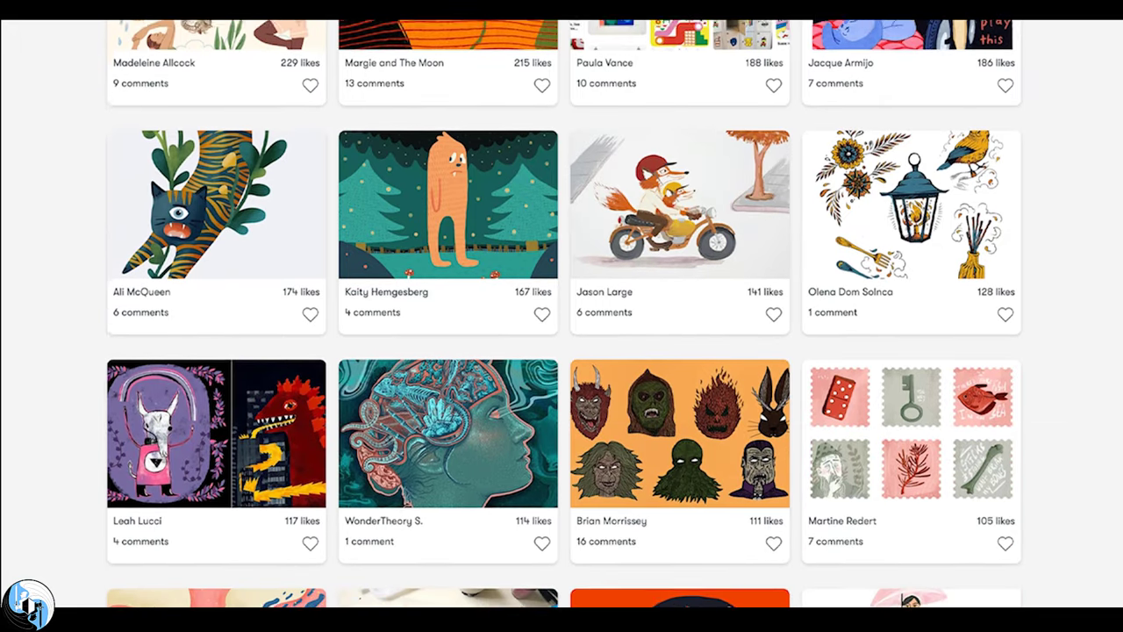
{"action": "scroll", "coordinate": [562, 316], "scroll_direction": "down", "scroll_amount": 2}
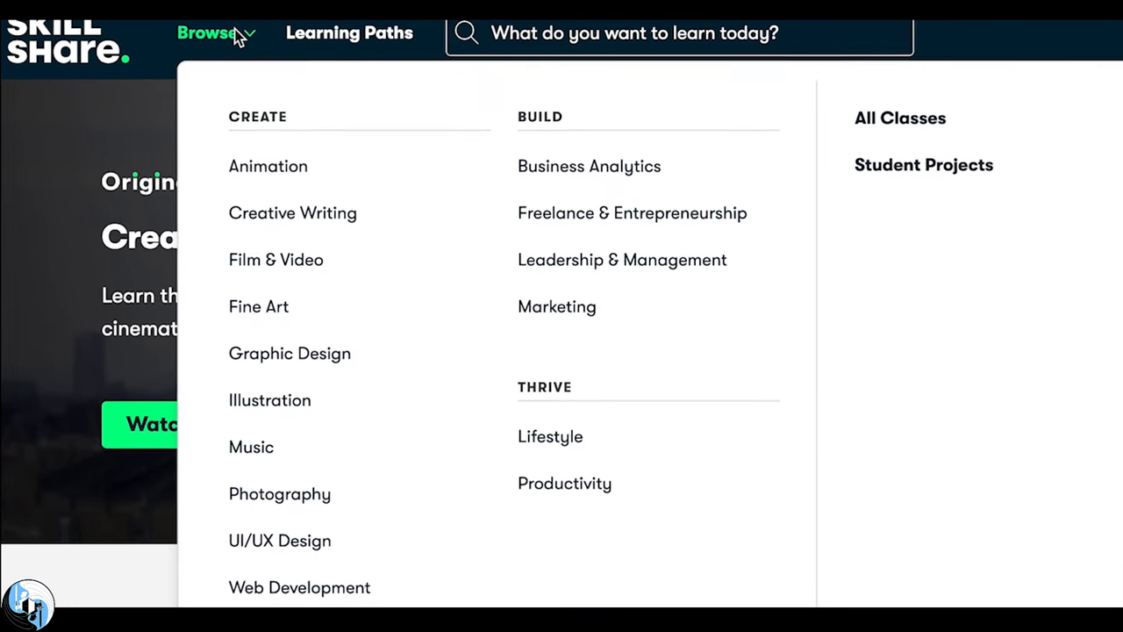
{"action": "left_click", "coordinate": [428, 499]}
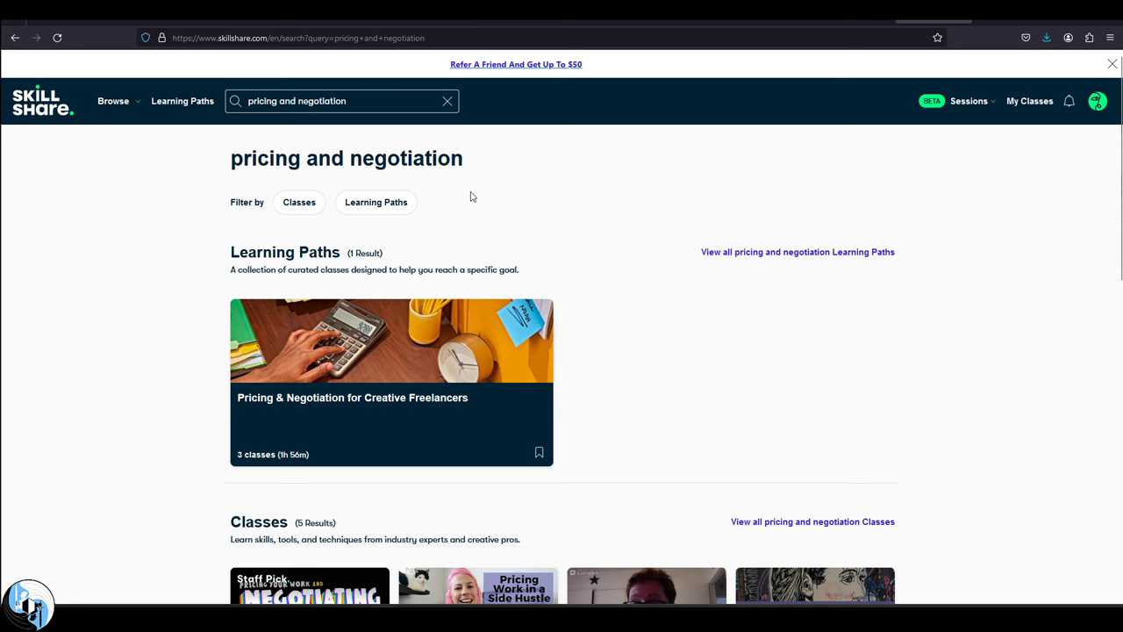
Step: Open the Pricing & Negotiation for Creative Freelancers learning path and review its classes
{"action": "scroll", "coordinate": [474, 196], "scroll_direction": "down", "scroll_amount": 2}
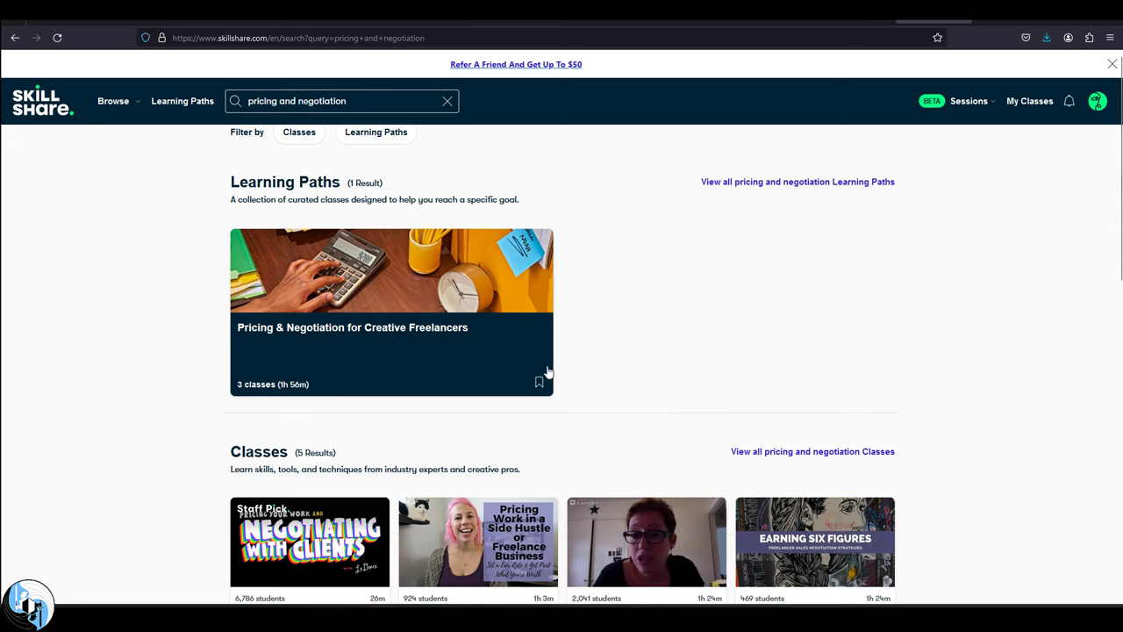
{"action": "left_click", "coordinate": [418, 278]}
{"action": "scroll", "coordinate": [208, 250], "scroll_direction": "down", "scroll_amount": 5}
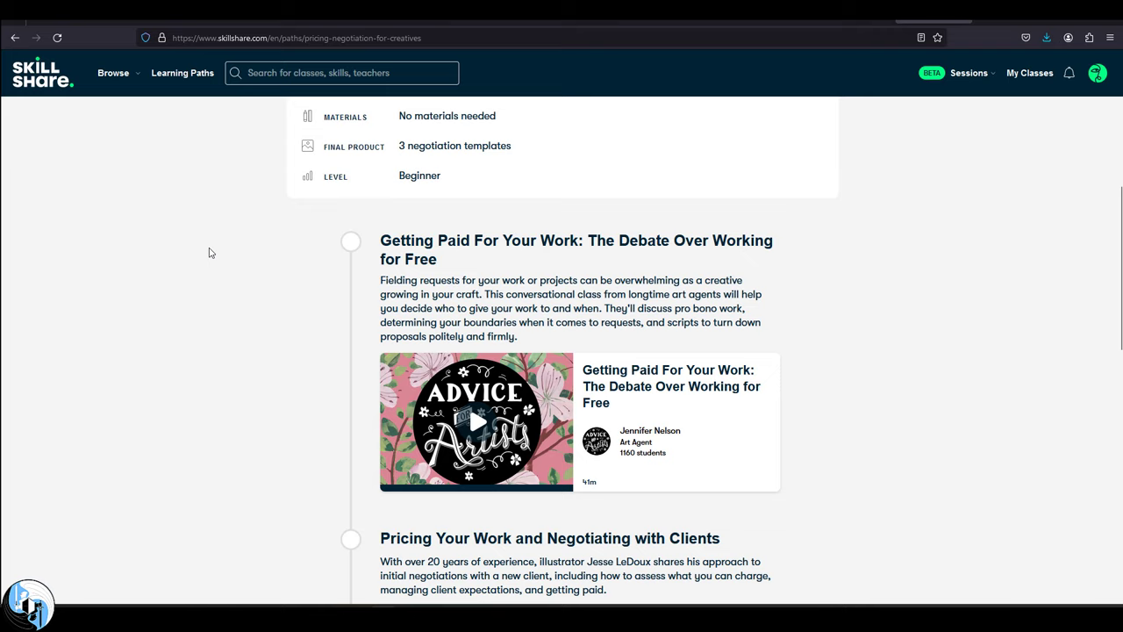
{"action": "scroll", "coordinate": [209, 252], "scroll_direction": "down", "scroll_amount": 6}
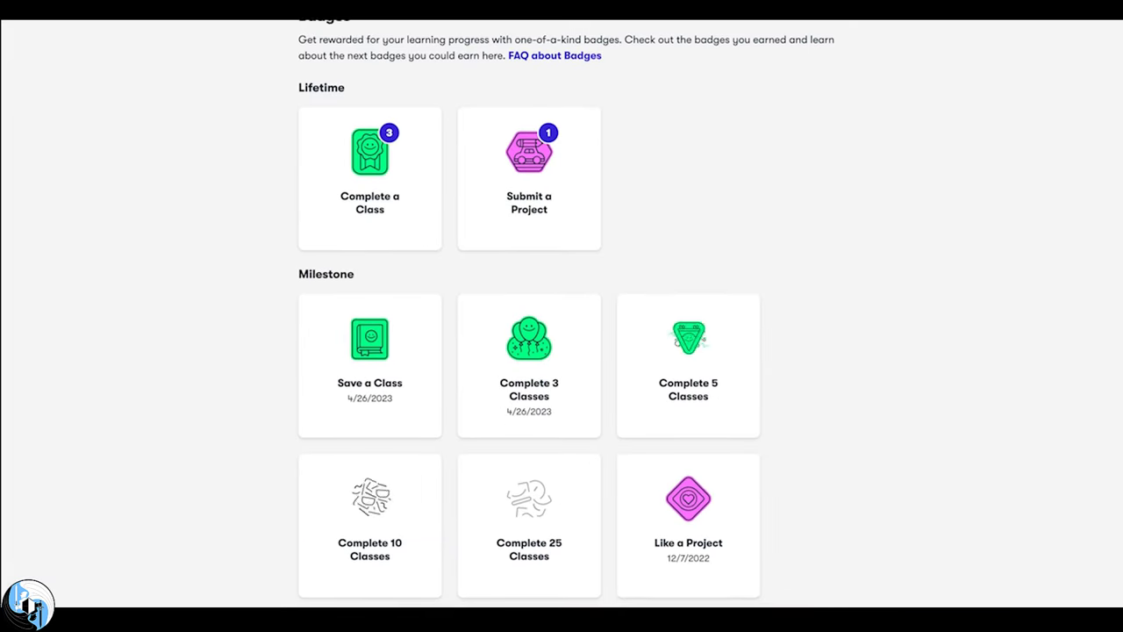
Step: Examine the Lifetime, Milestone and Community badges offered for learning progress
{"action": "scroll", "coordinate": [562, 315], "scroll_direction": "down", "scroll_amount": 3}
{"action": "scroll", "coordinate": [562, 316], "scroll_direction": "down", "scroll_amount": 5}
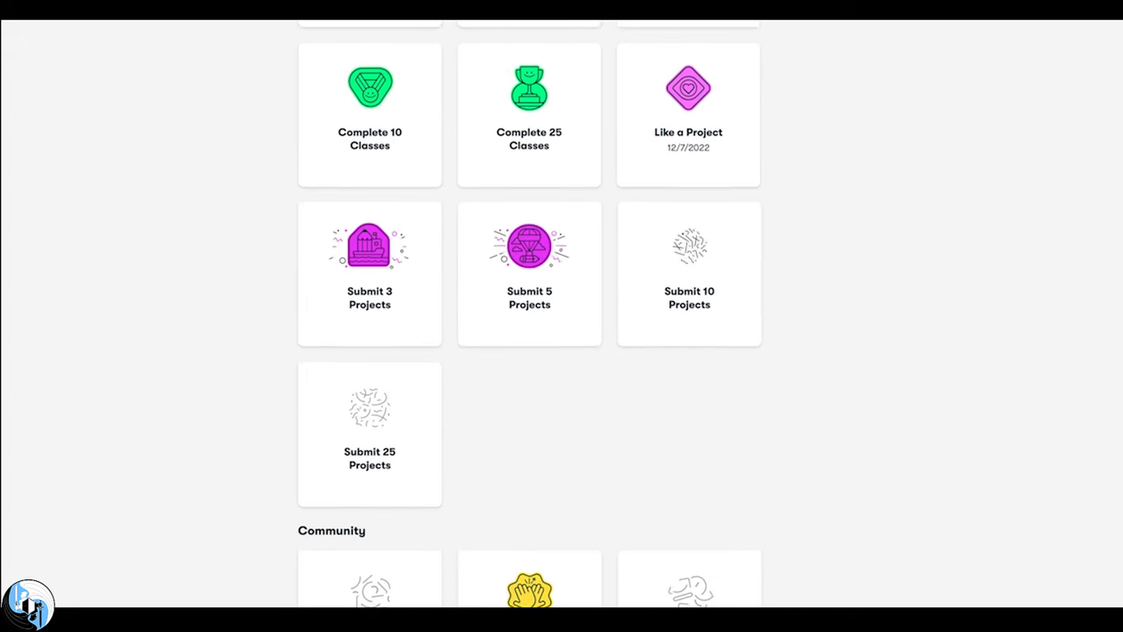
{"action": "scroll", "coordinate": [530, 316], "scroll_direction": "down", "scroll_amount": 1}
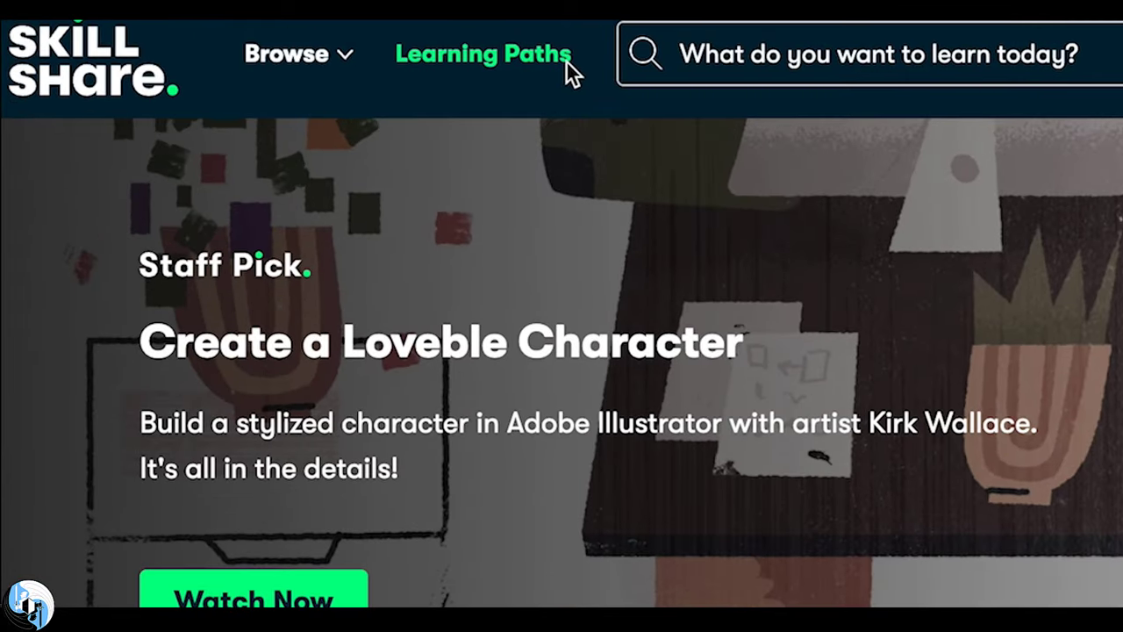
Step: Browse the Skillshare Learning Paths and review the Sew Custom Clothing from Scratch path
{"action": "left_click", "coordinate": [566, 58]}
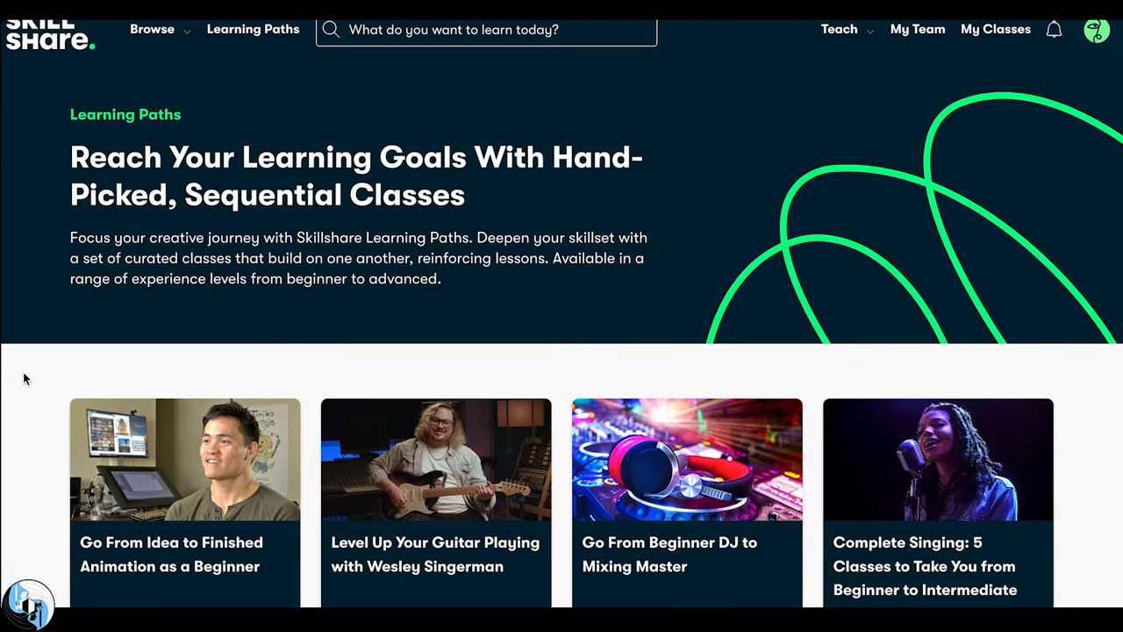
{"action": "scroll", "coordinate": [24, 375], "scroll_direction": "down", "scroll_amount": 4}
{"action": "left_click", "coordinate": [149, 363]}
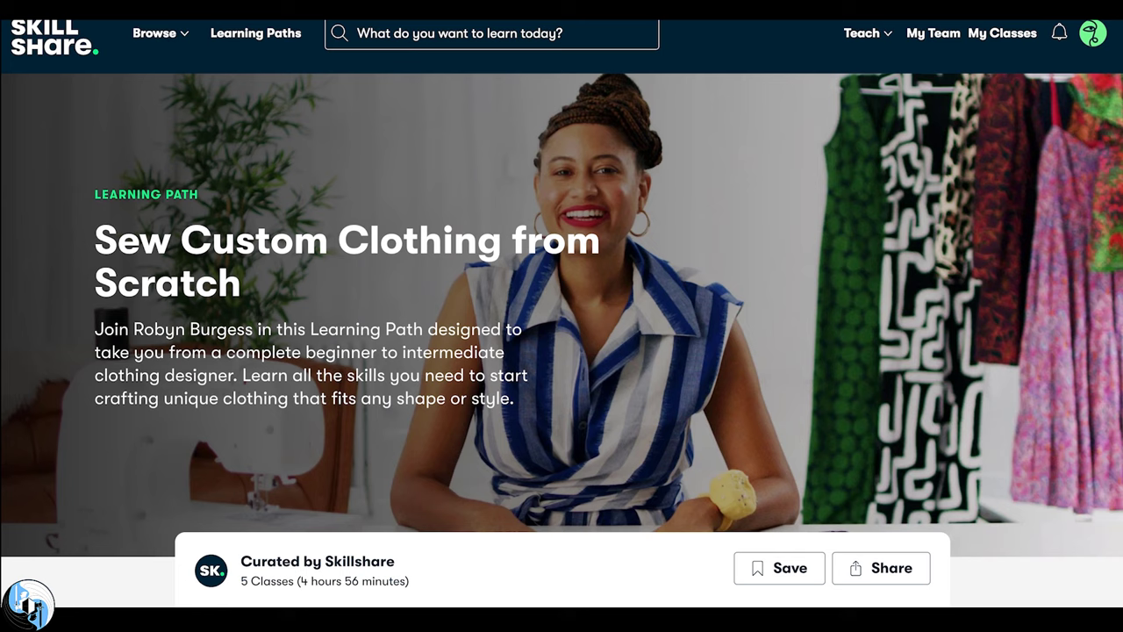
{"action": "scroll", "coordinate": [561, 351], "scroll_direction": "down", "scroll_amount": 3}
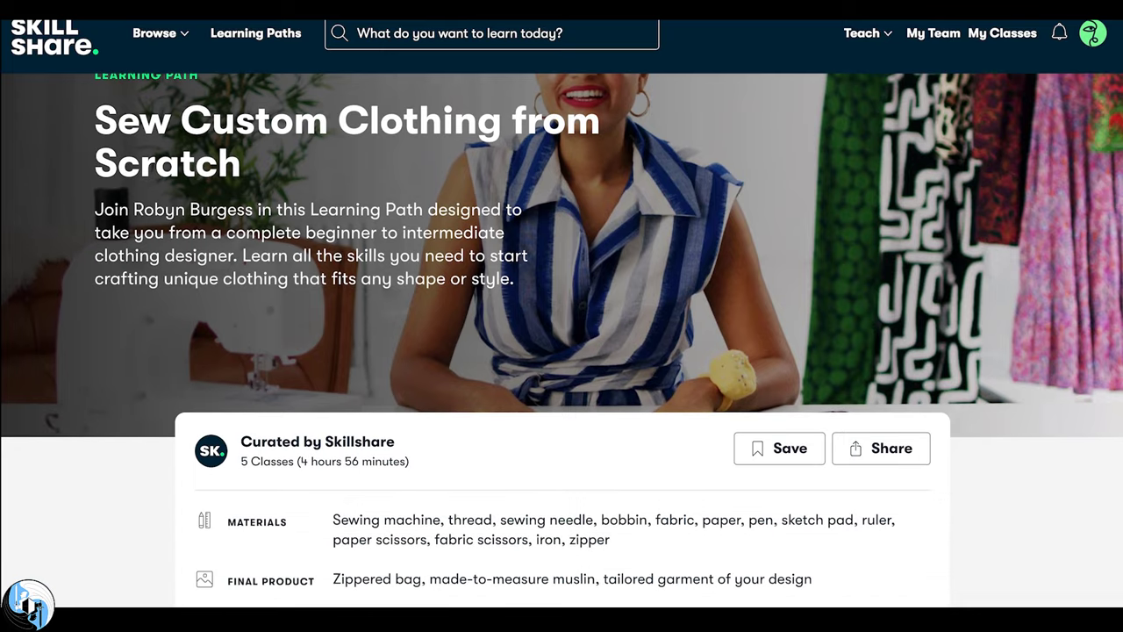
{"action": "scroll", "coordinate": [562, 337], "scroll_direction": "down", "scroll_amount": 6}
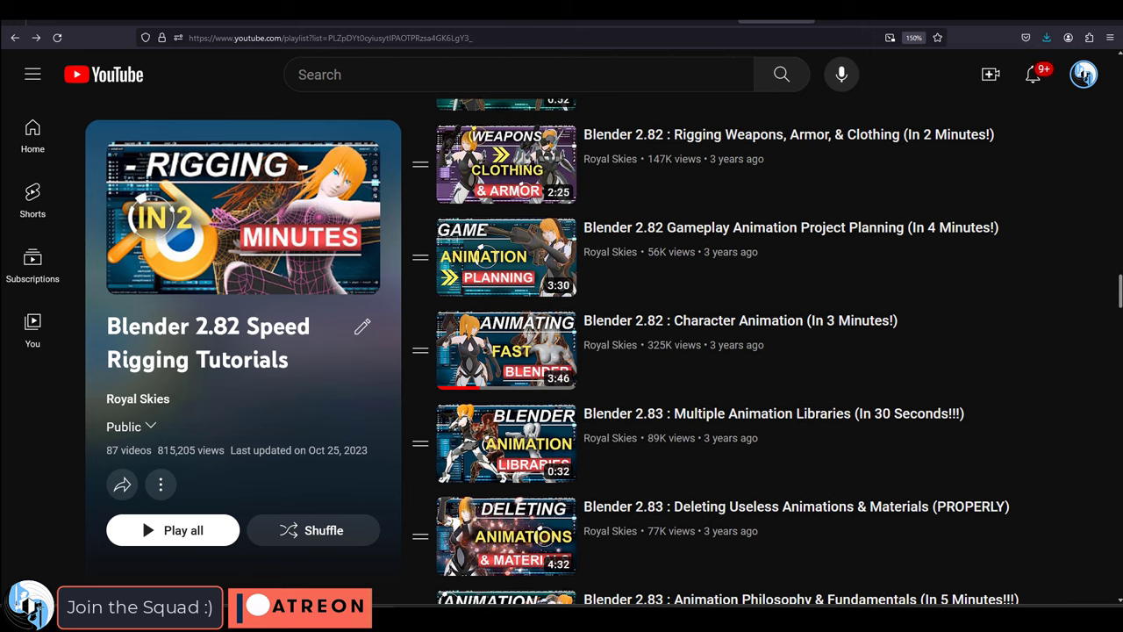
Step: Switch back to the YouTube rigging playlist and look over its clothing rigging and animation lessons
{"action": "scroll", "coordinate": [716, 351], "scroll_direction": "up", "scroll_amount": 3}
{"action": "left_click_drag", "start_coordinate": [1119, 283], "coordinate": [1120, 281]}
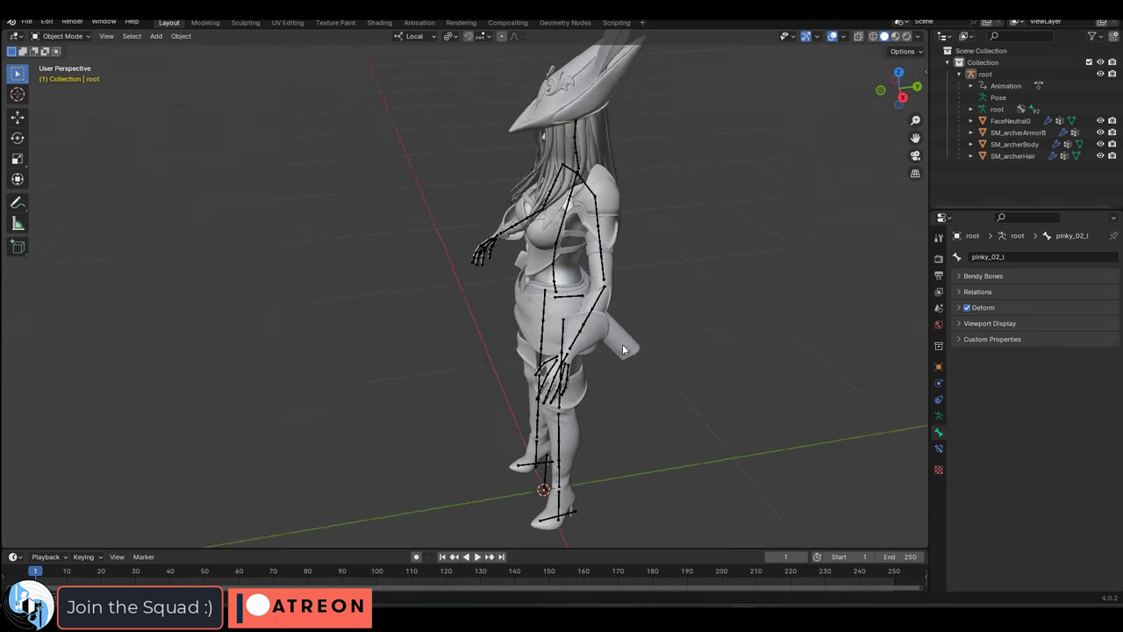
Step: Switch to Blender and inspect the archer rig and the bodyUV1 and head meshes of the rigged base body
{"action": "middle_click_drag", "start_coordinate": [622, 344], "coordinate": [265, 288]}
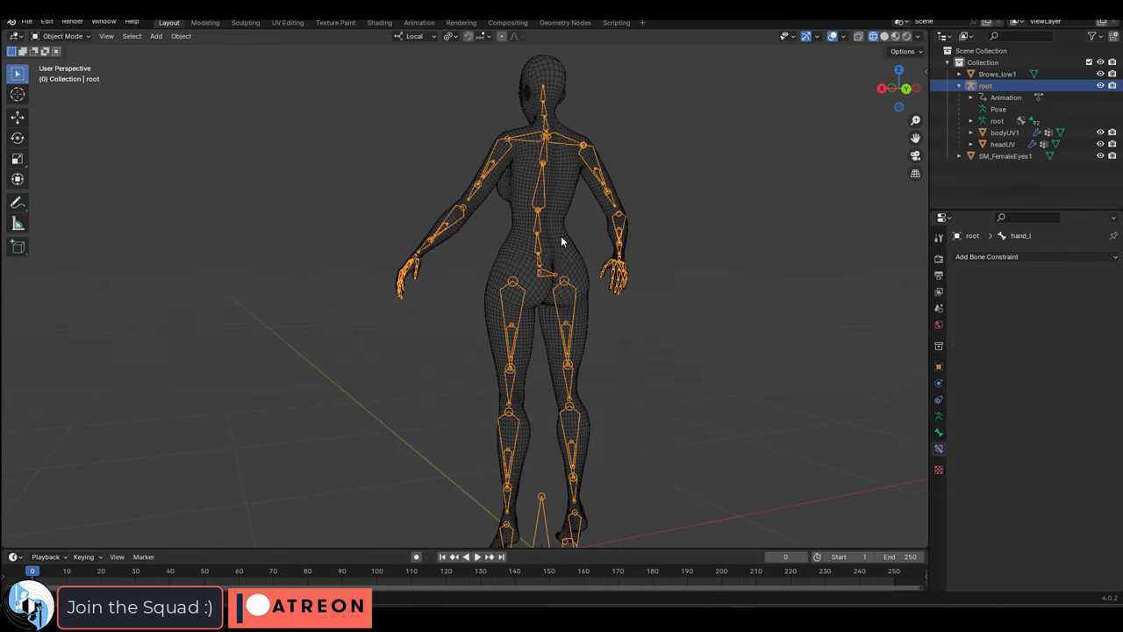
{"action": "left_click", "coordinate": [561, 235]}
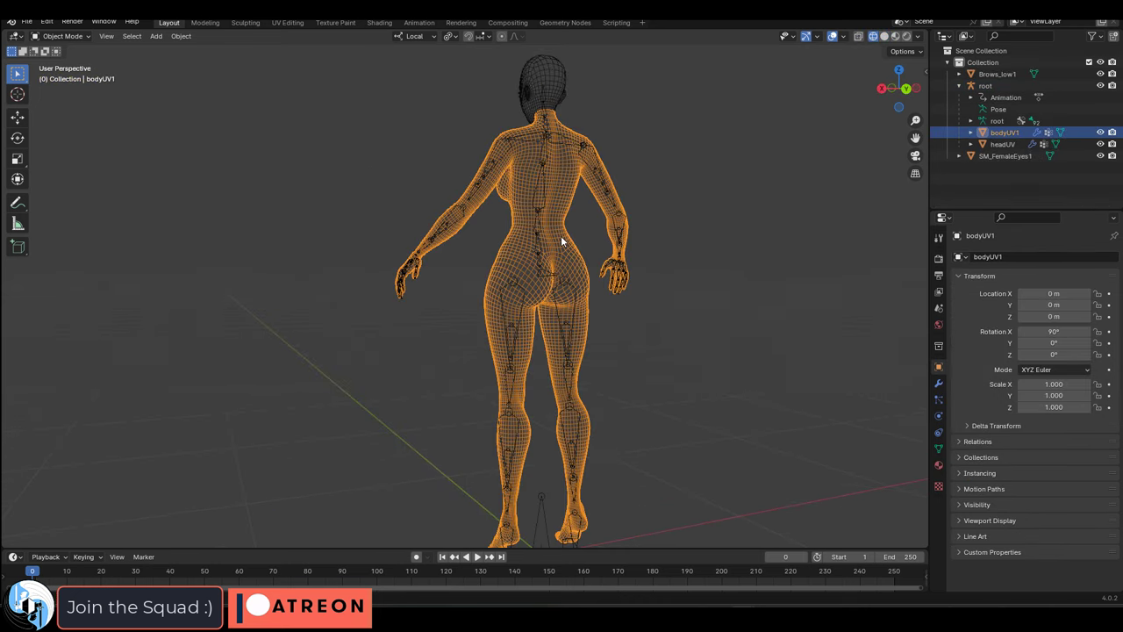
{"action": "left_click", "coordinate": [543, 93]}
{"action": "left_click", "coordinate": [560, 112]}
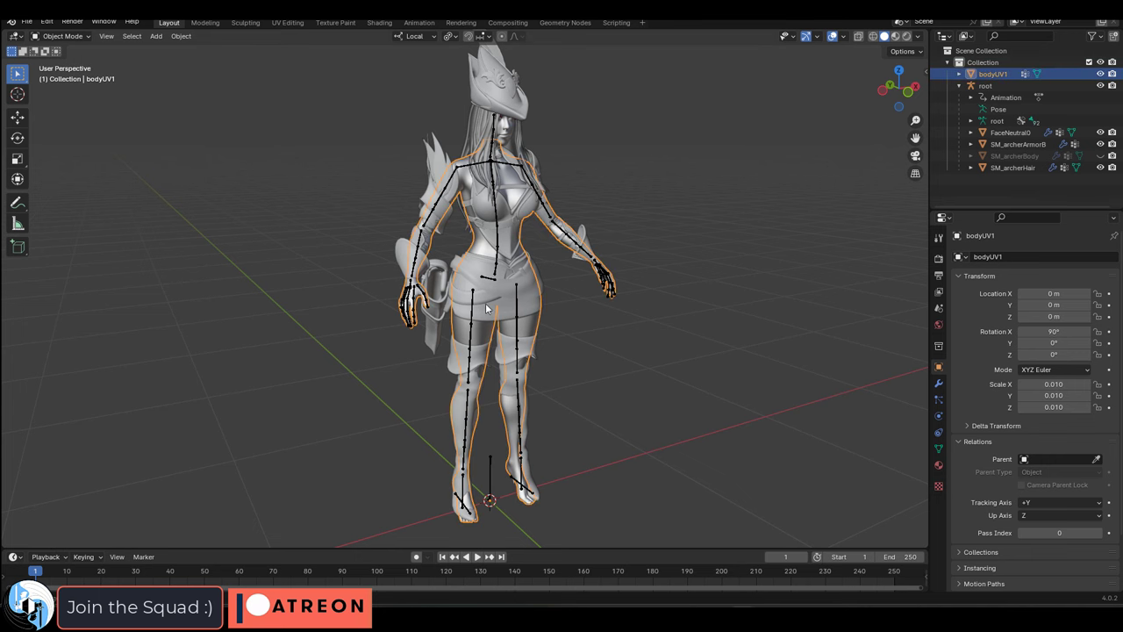
Step: Transfer the vertex group weights from bodyUV1 to SM_archerArmorB with interpolated nearest-face mapping, and adjust the source layer selection
{"action": "left_click", "coordinate": [487, 307]}
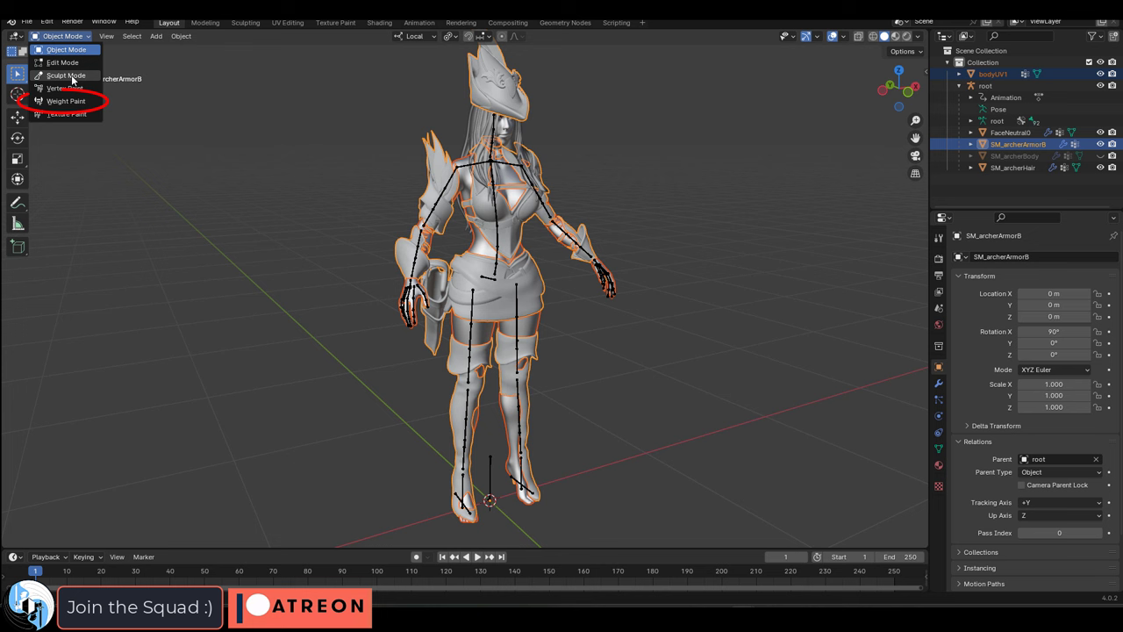
{"action": "left_click", "coordinate": [72, 97]}
{"action": "left_click", "coordinate": [160, 36]}
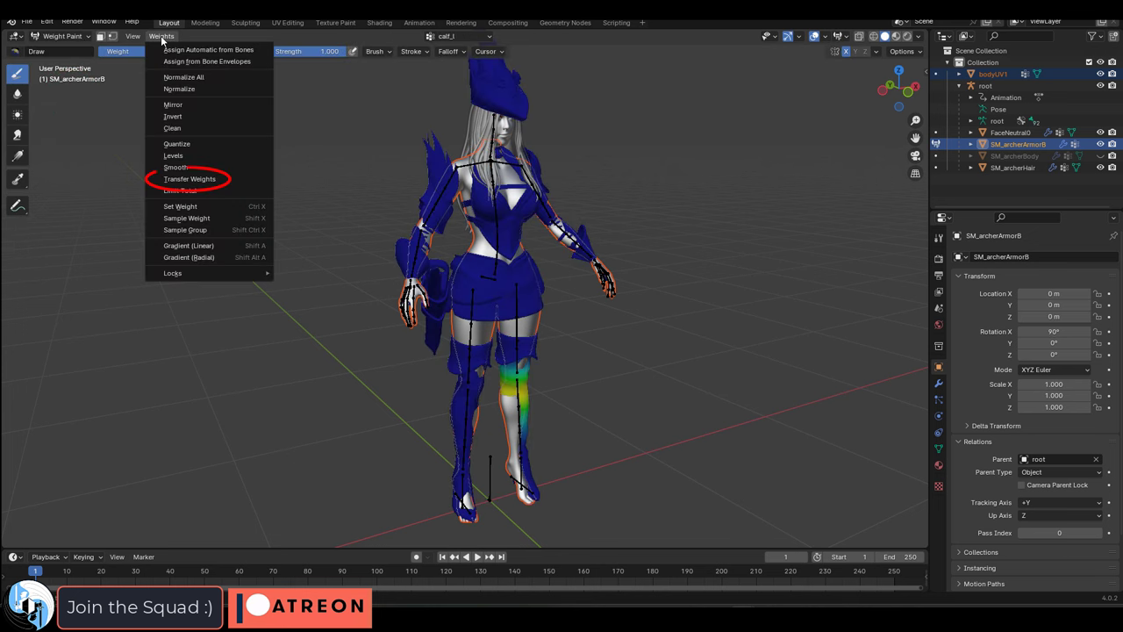
{"action": "left_click", "coordinate": [225, 179]}
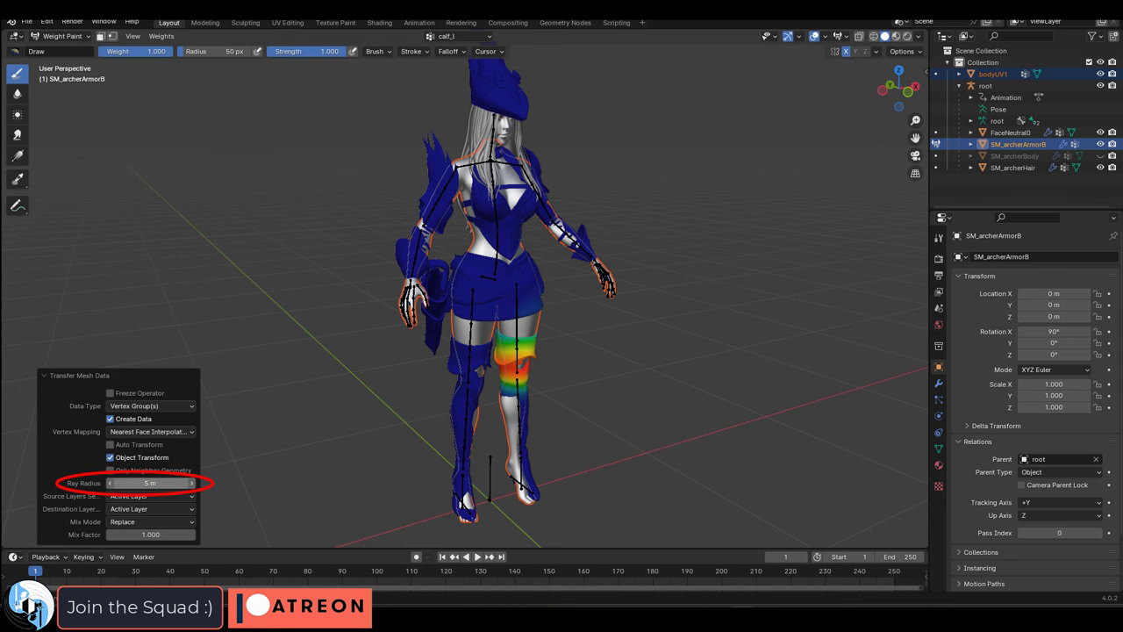
{"action": "left_click", "coordinate": [161, 496]}
{"action": "left_click", "coordinate": [145, 509]}
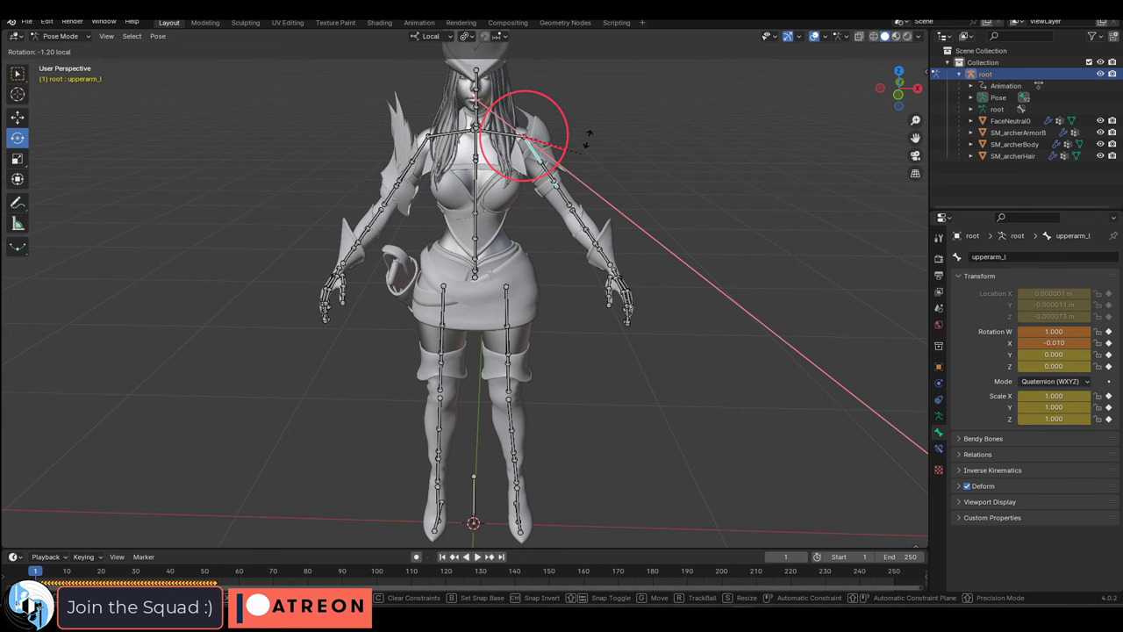
Step: Test the armor's upper-body deformation by rotating upperarm_l about local X and spine_04 about Z, discarding the test poses
{"action": "right_click", "coordinate": [588, 141]}
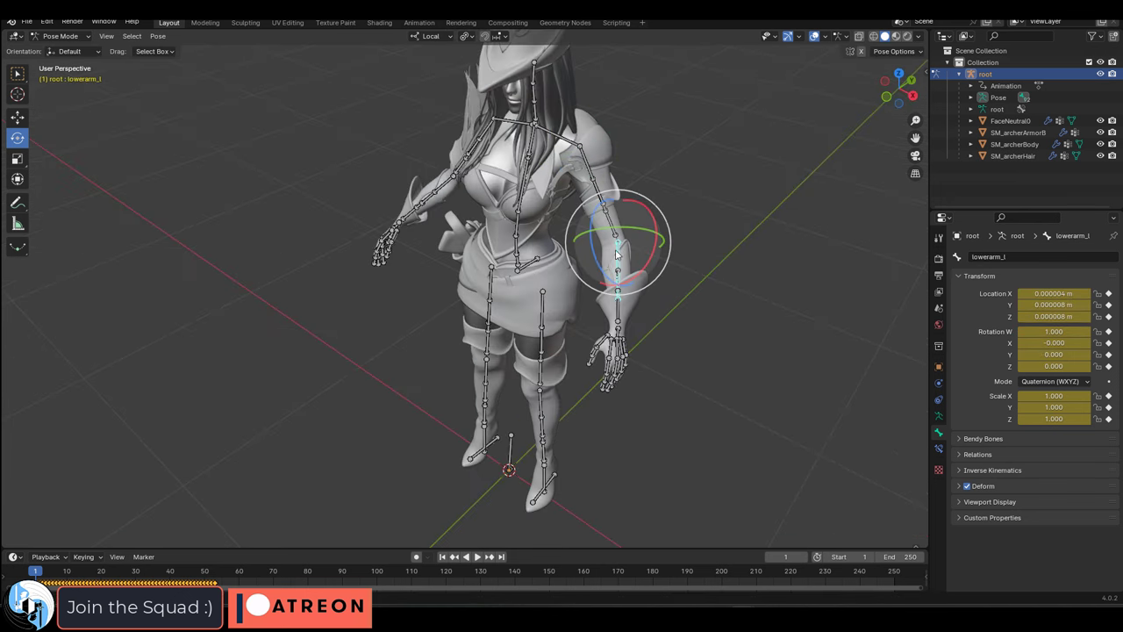
{"action": "left_click_drag", "start_coordinate": [602, 272], "coordinate": [538, 237]}
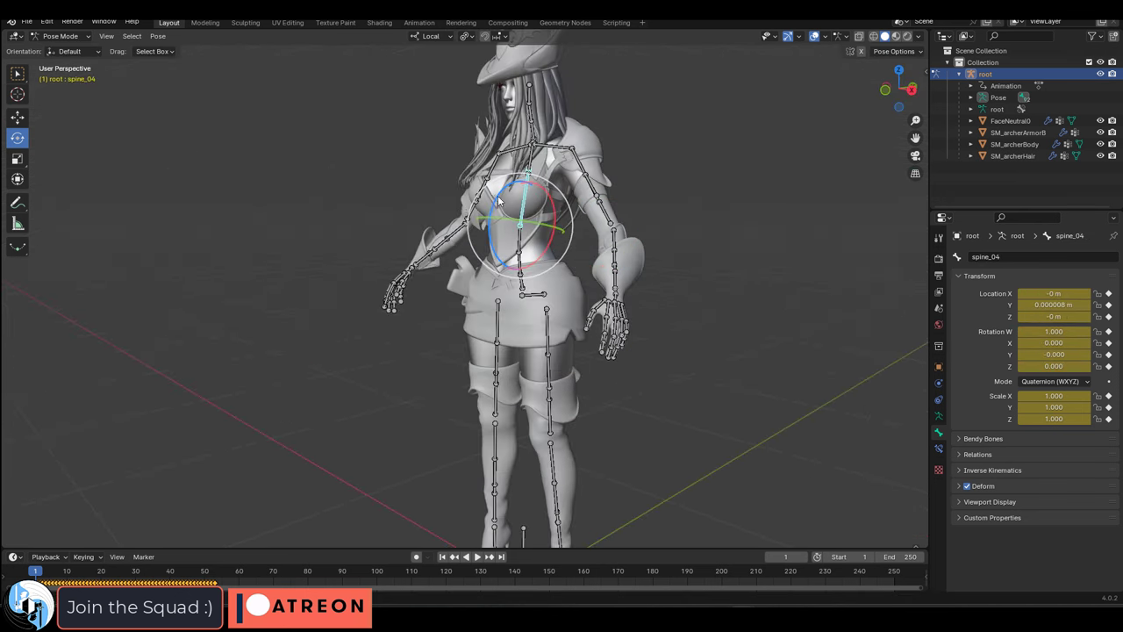
{"action": "key", "text": "r"}
{"action": "key", "text": "z"}
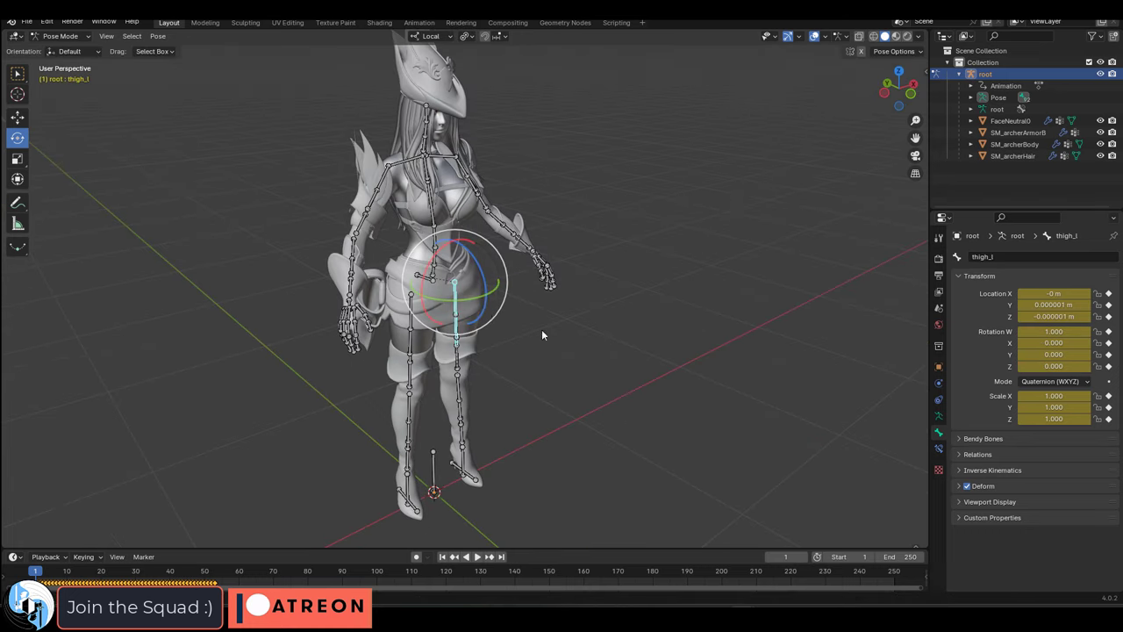
Step: Test the skirt and leg armor deformation by rotating thigh_l and thigh_r about their local Z axes, cancelling the rotations
{"action": "key", "text": "r"}
{"action": "key", "text": "z"}
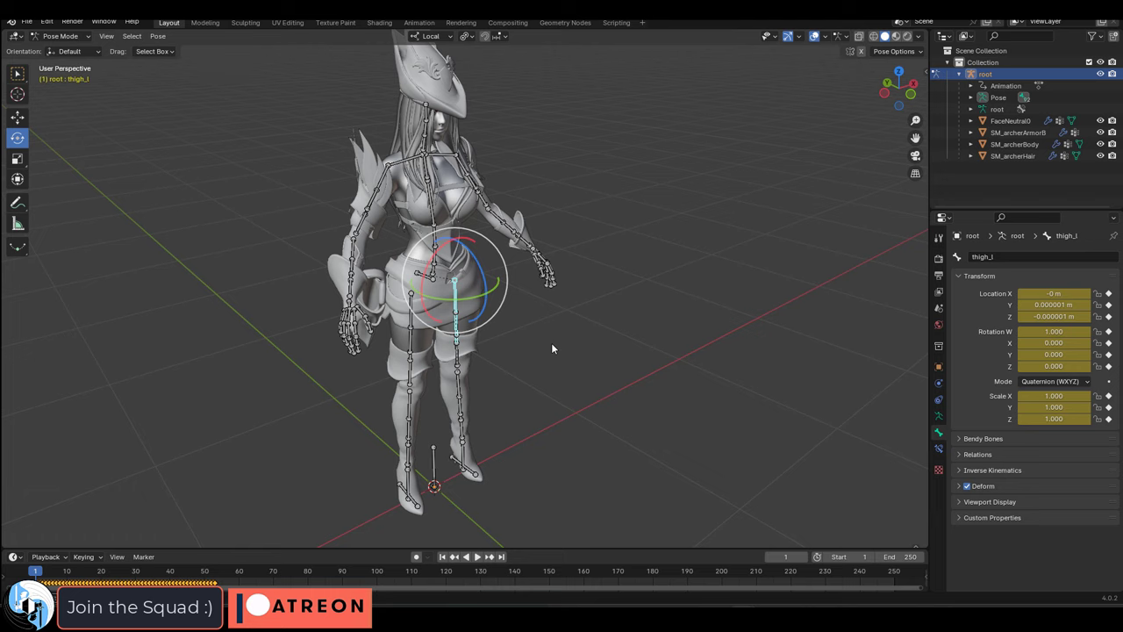
{"action": "middle_click_drag", "start_coordinate": [551, 342], "coordinate": [470, 330]}
{"action": "key", "text": "r"}
{"action": "key", "text": "z"}
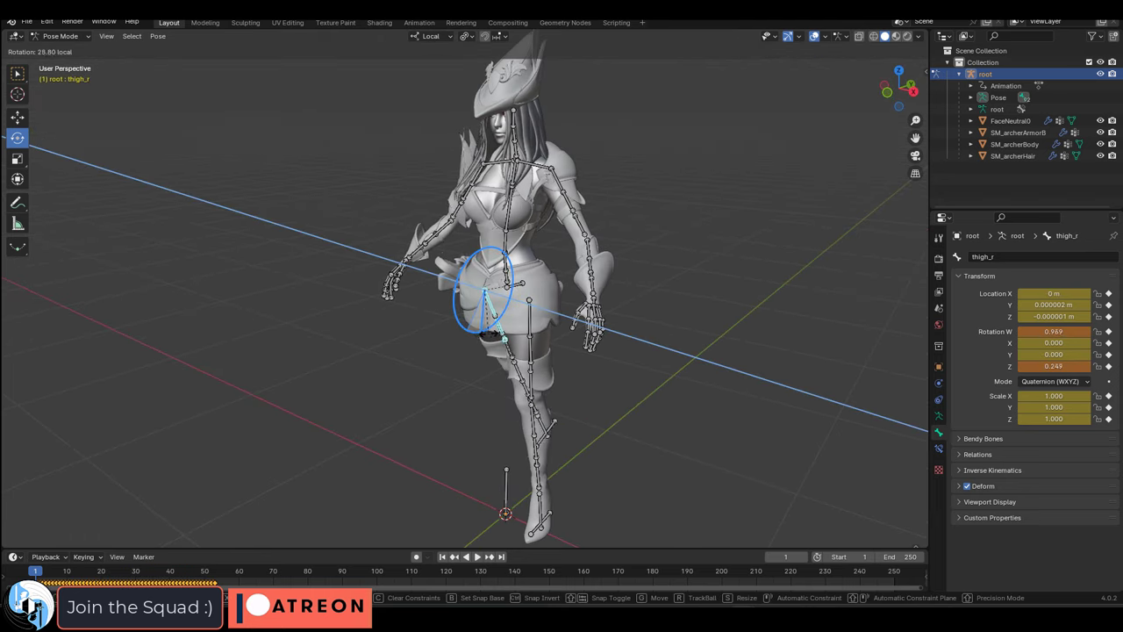
{"action": "right_click", "coordinate": [373, 358]}
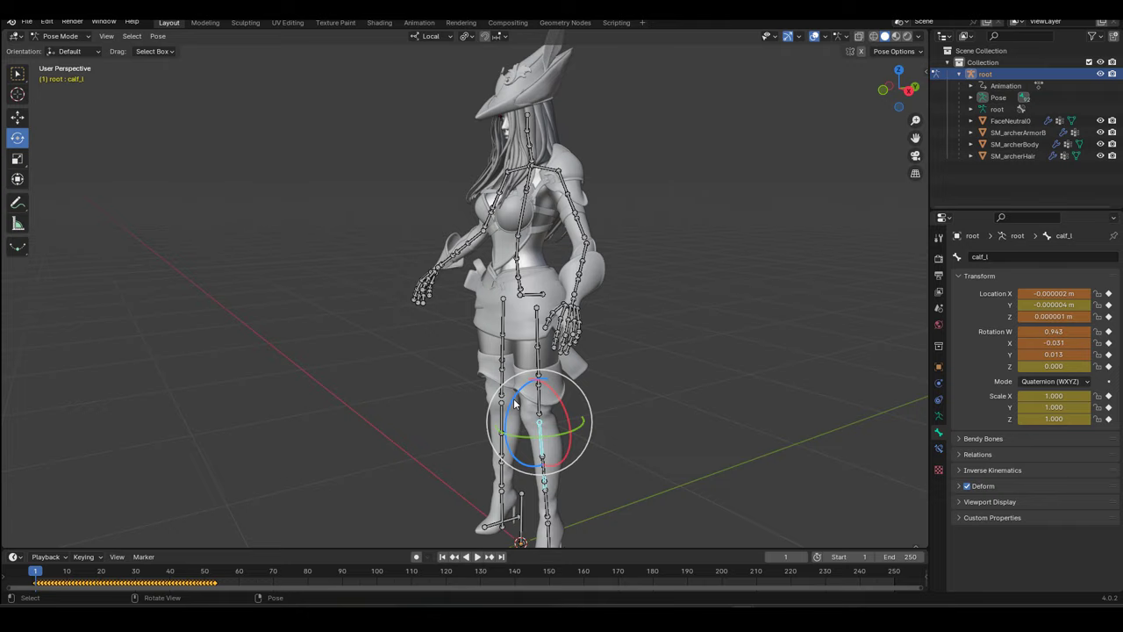
Step: Test the knee deformation by rotating calf_l about its local Z axis, and undo the rotation
{"action": "key", "text": "r"}
{"action": "key", "text": "z"}
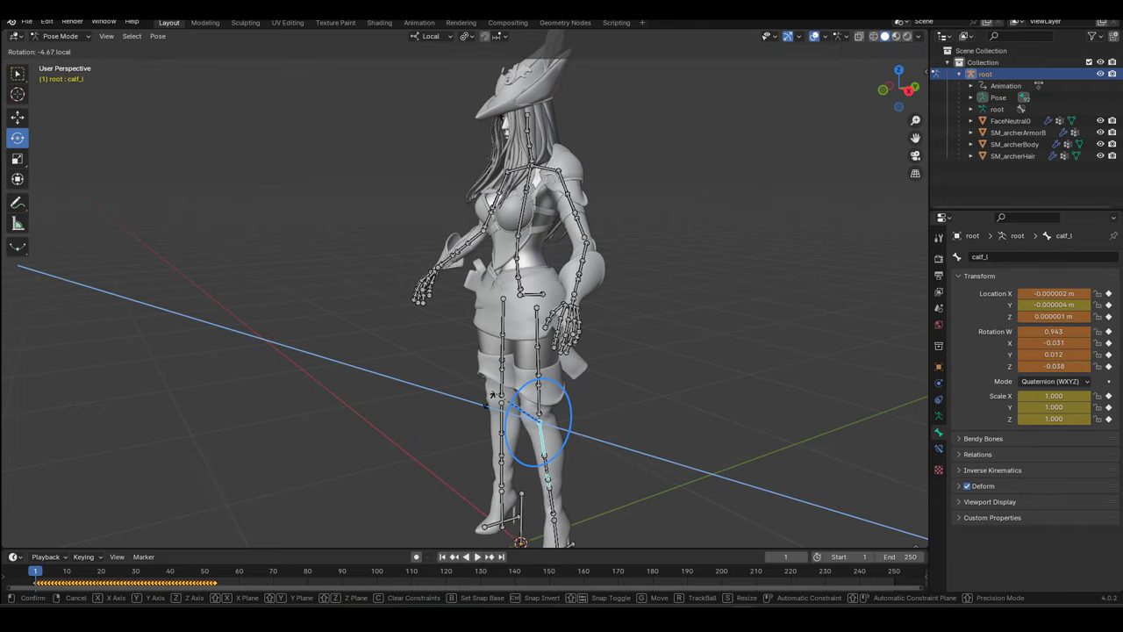
{"action": "left_click", "coordinate": [448, 406]}
{"action": "key", "text": "ctrl+z"}
{"action": "middle_click_drag", "start_coordinate": [446, 407], "coordinate": [634, 383]}
{"action": "scroll", "coordinate": [650, 407], "scroll_direction": "down", "scroll_amount": 3}
{"action": "left_click", "coordinate": [642, 409]}
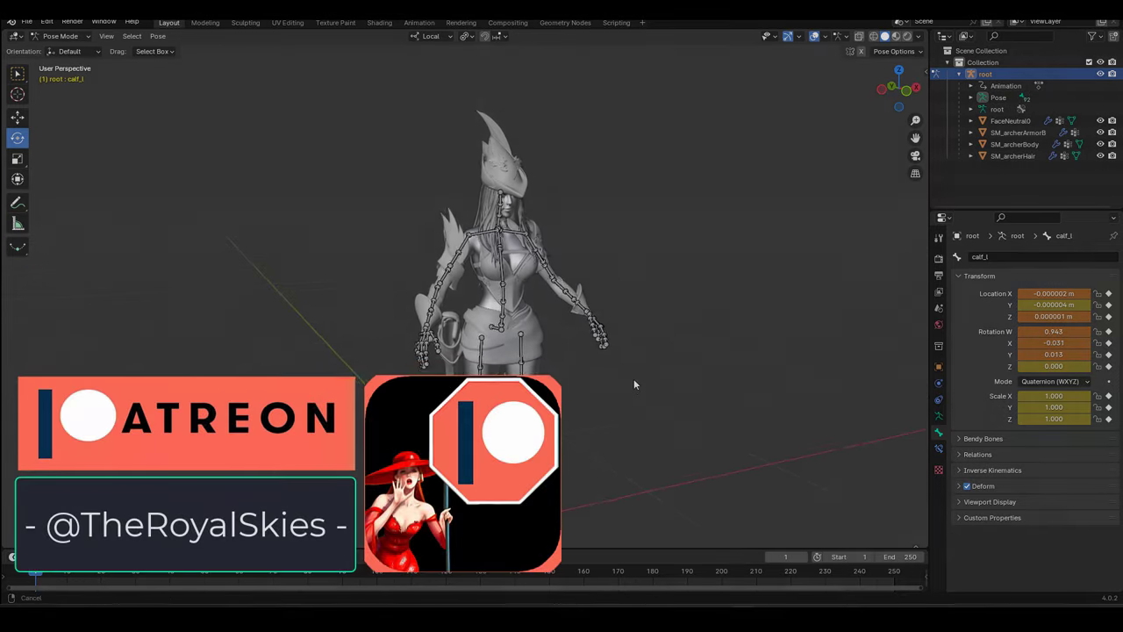